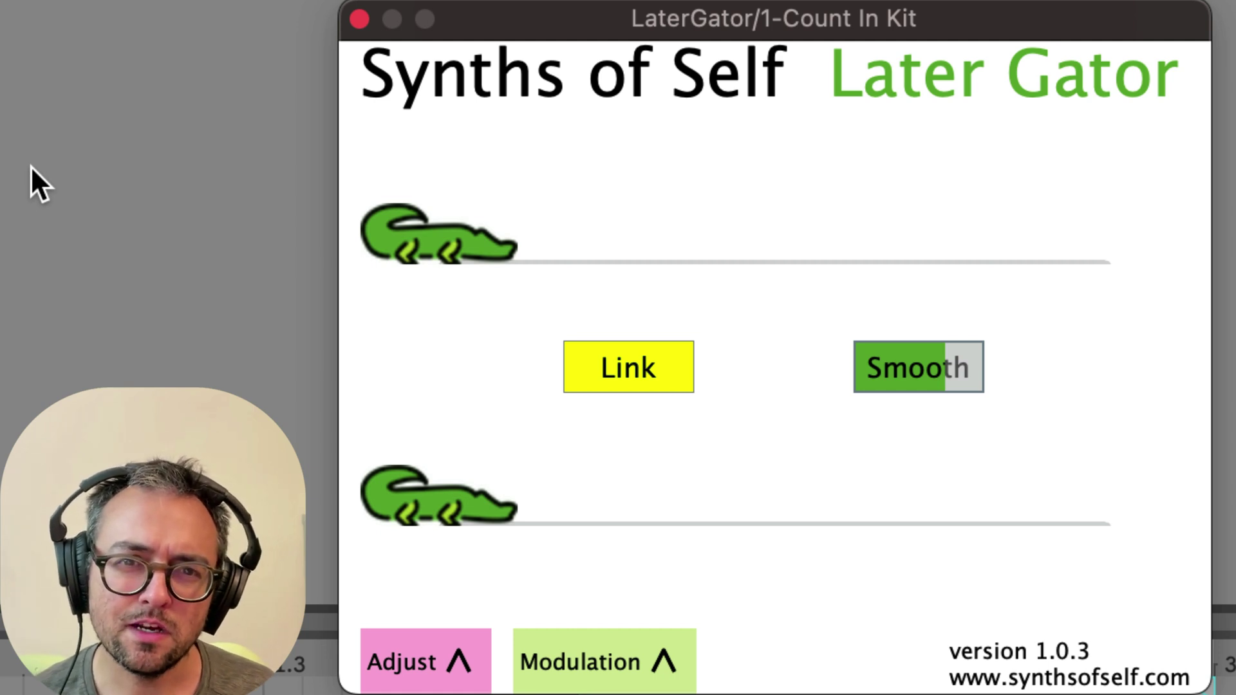
Unlink the two delays, shift only the lower delay slightly and back to zero, and relink them.
click(618, 373)
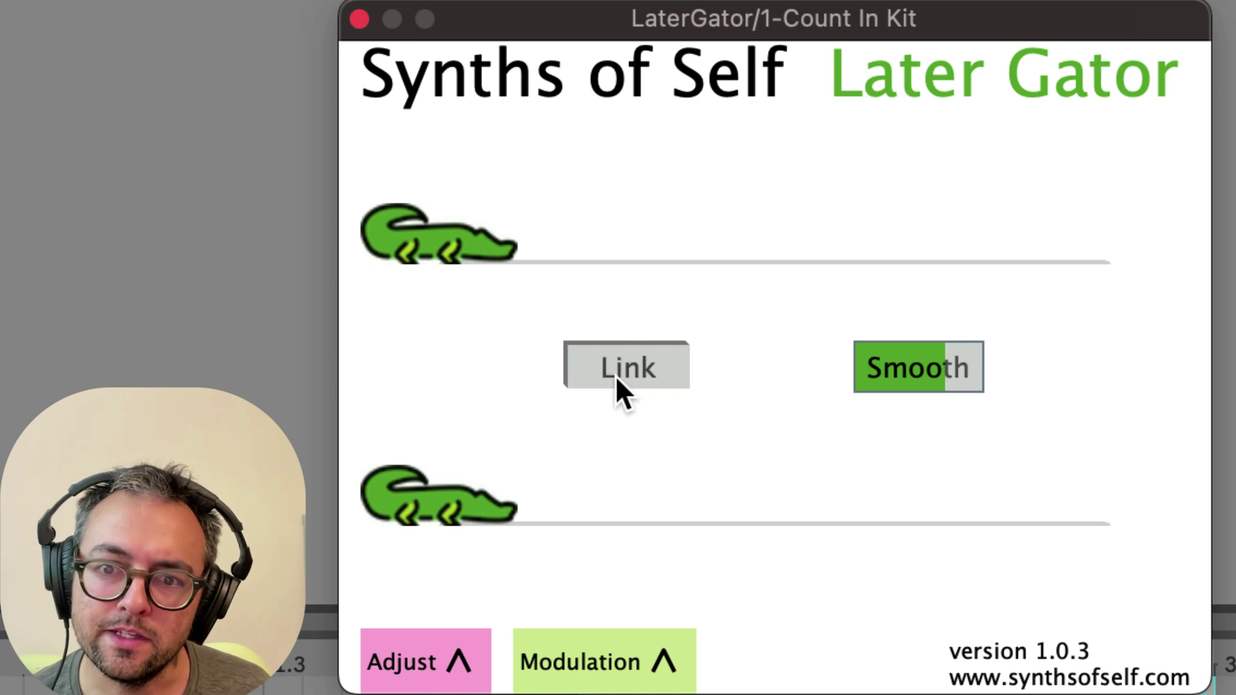
click(429, 503)
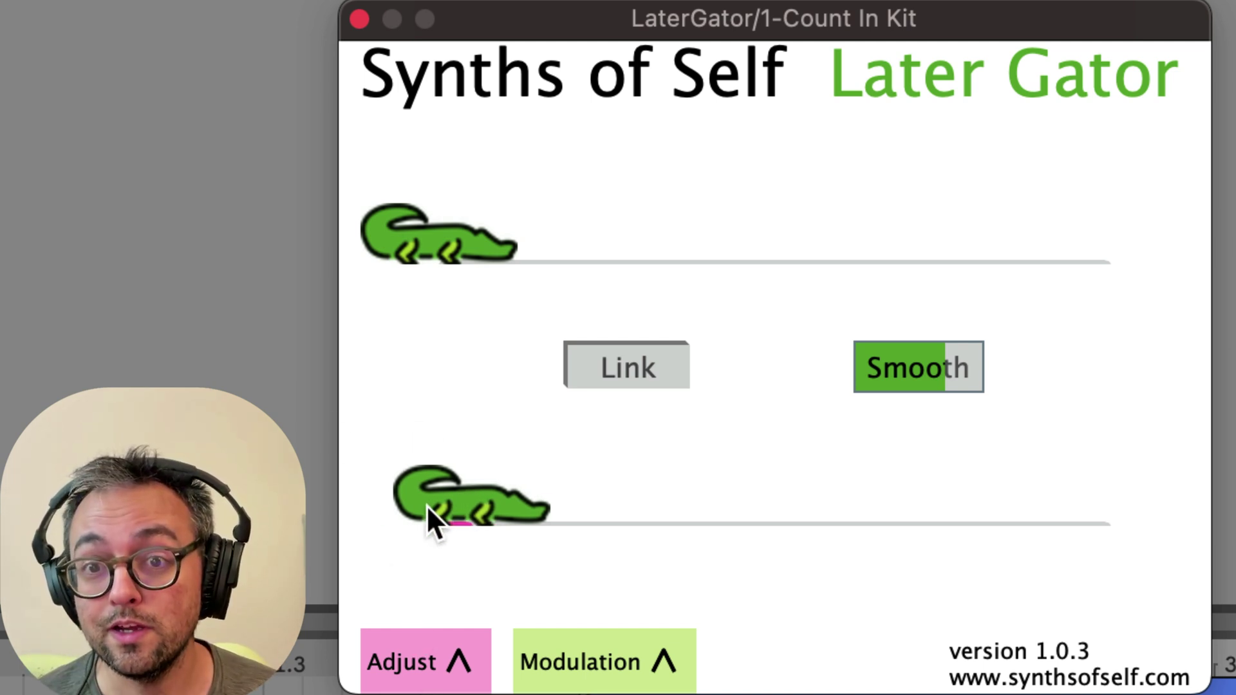
drag(463, 513, 347, 502)
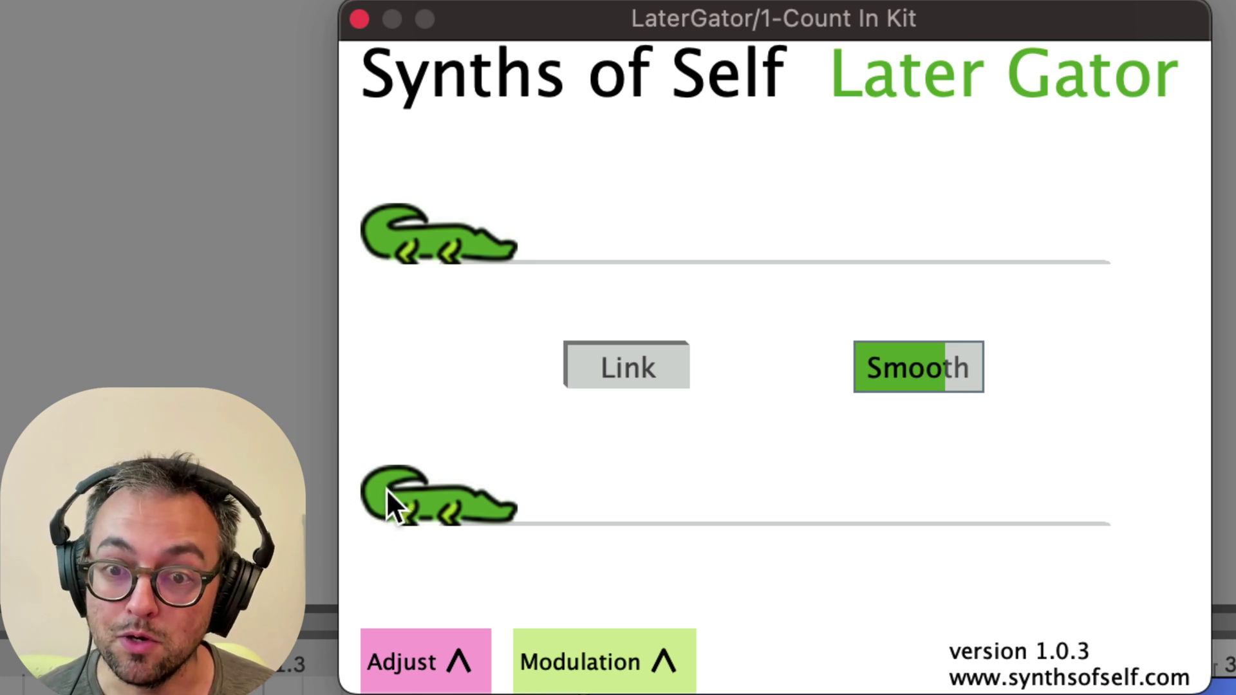
drag(389, 492, 423, 500)
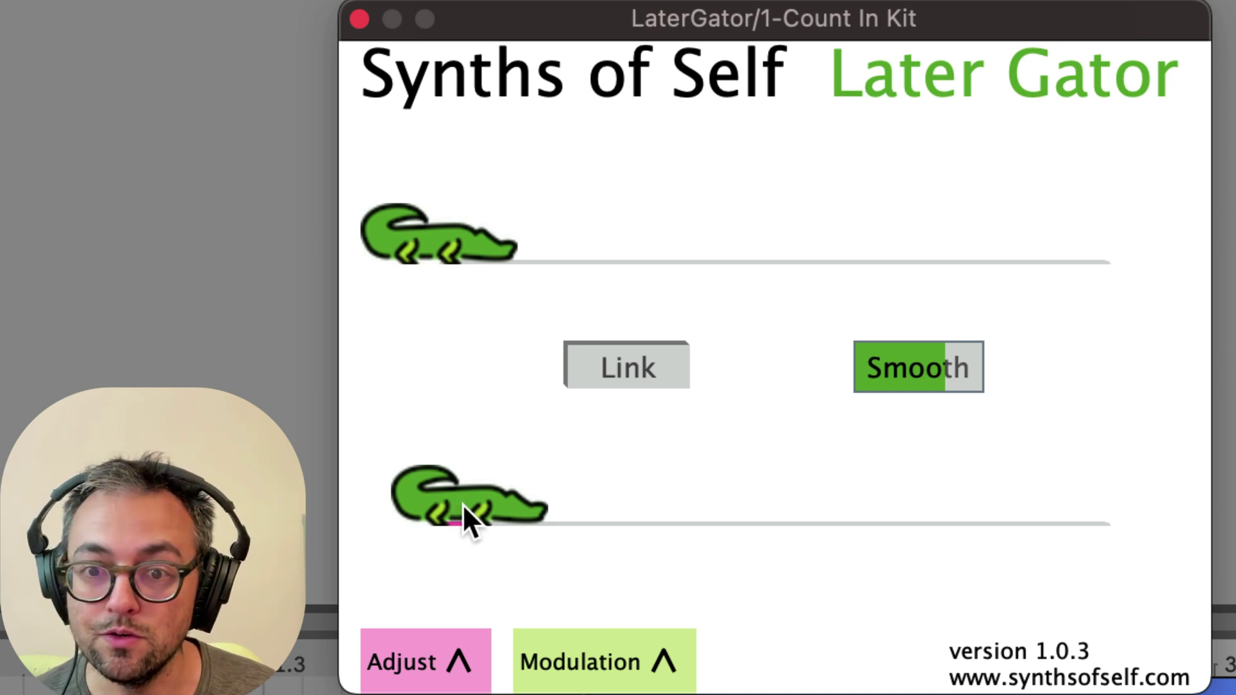
drag(468, 520, 360, 496)
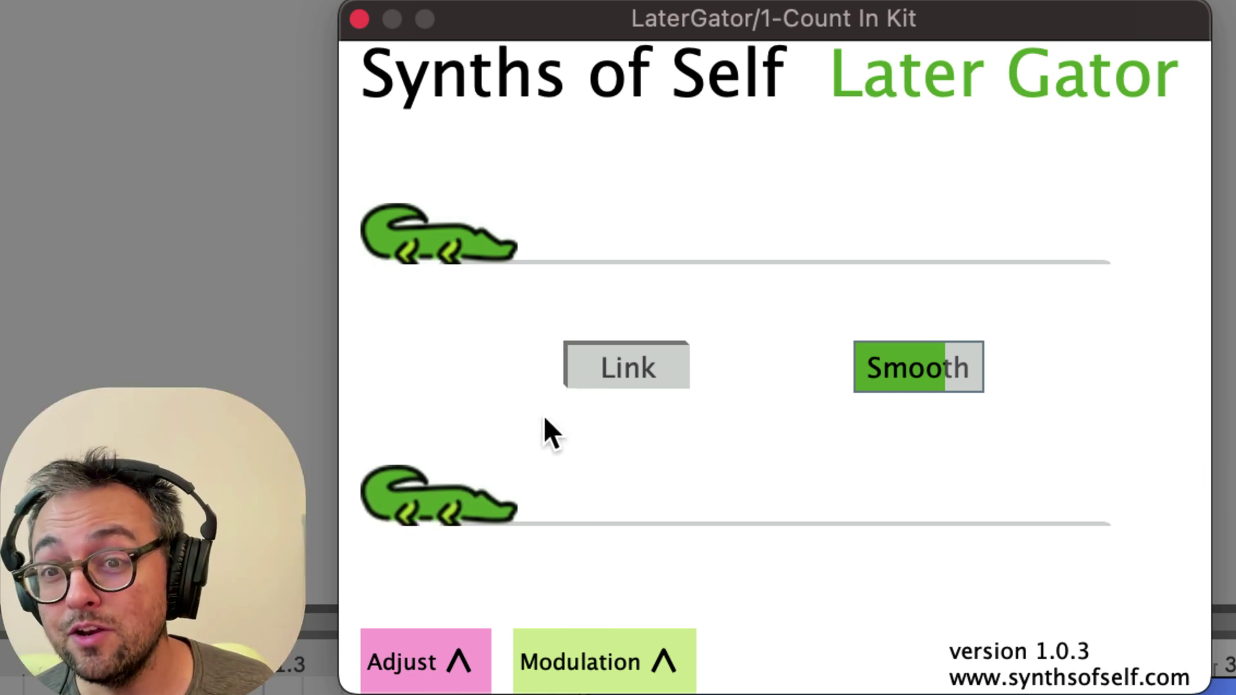
click(608, 379)
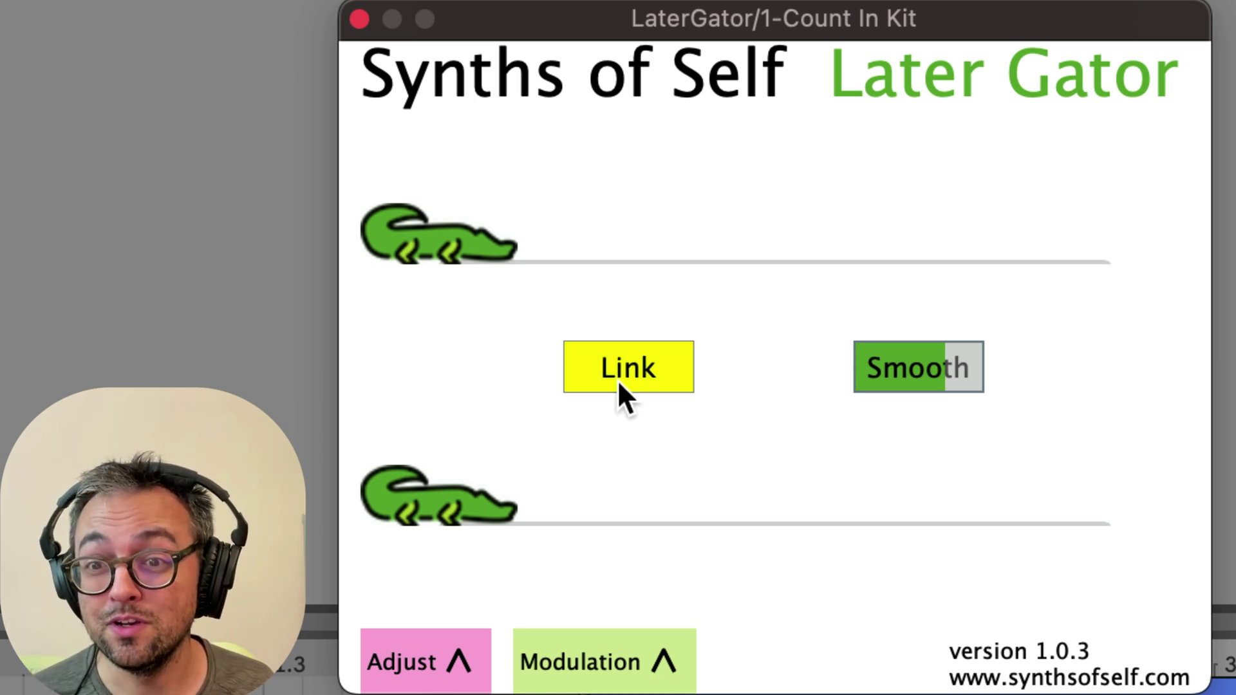
Try moving the linked delays along their tracks during playback, returning both to zero.
drag(489, 248, 94, 342)
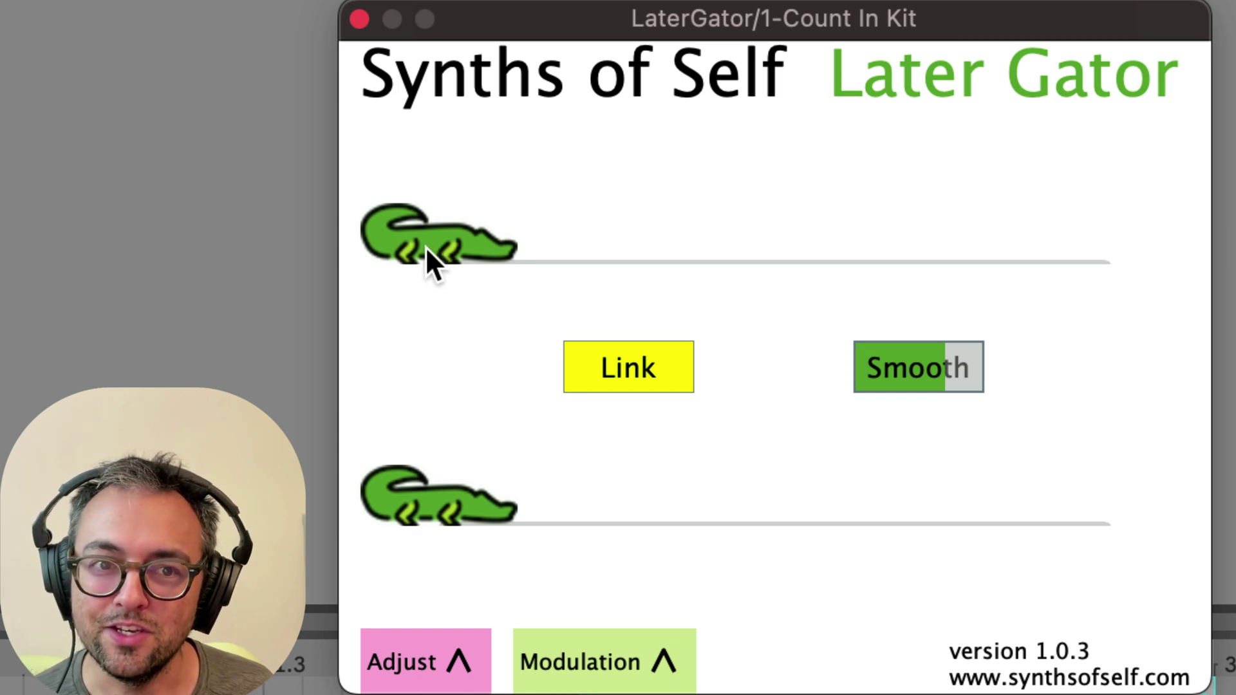
drag(428, 248, 459, 251)
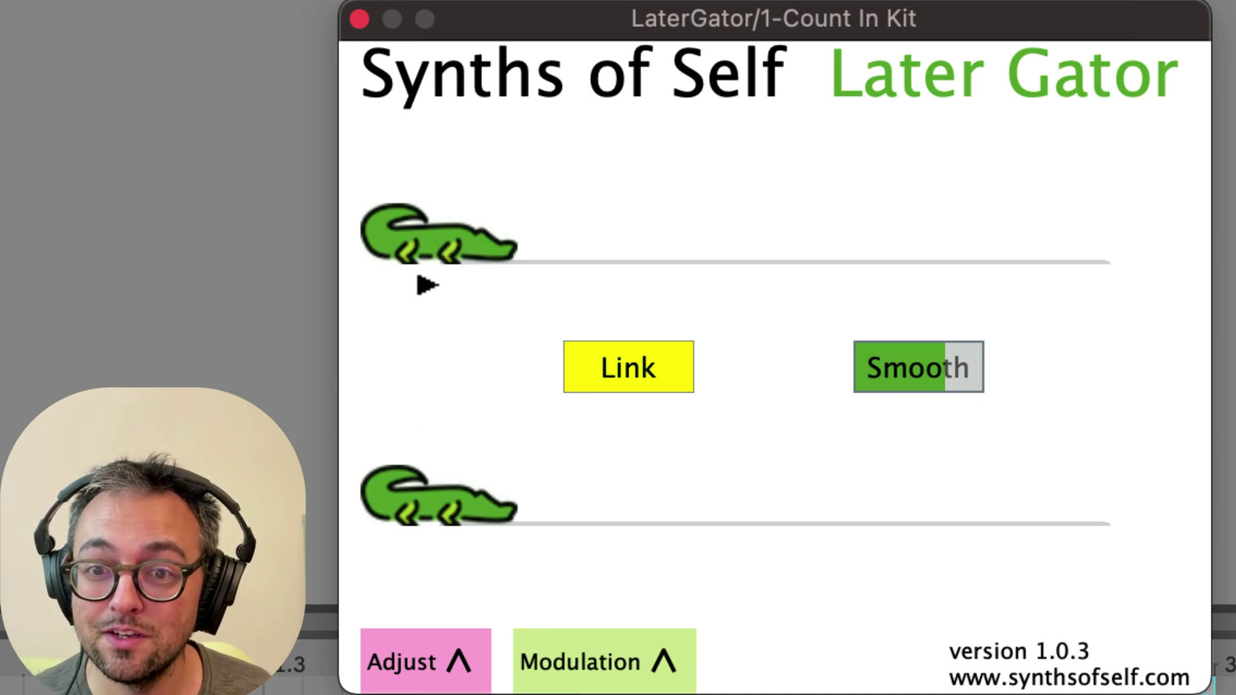
drag(450, 262, 207, 276)
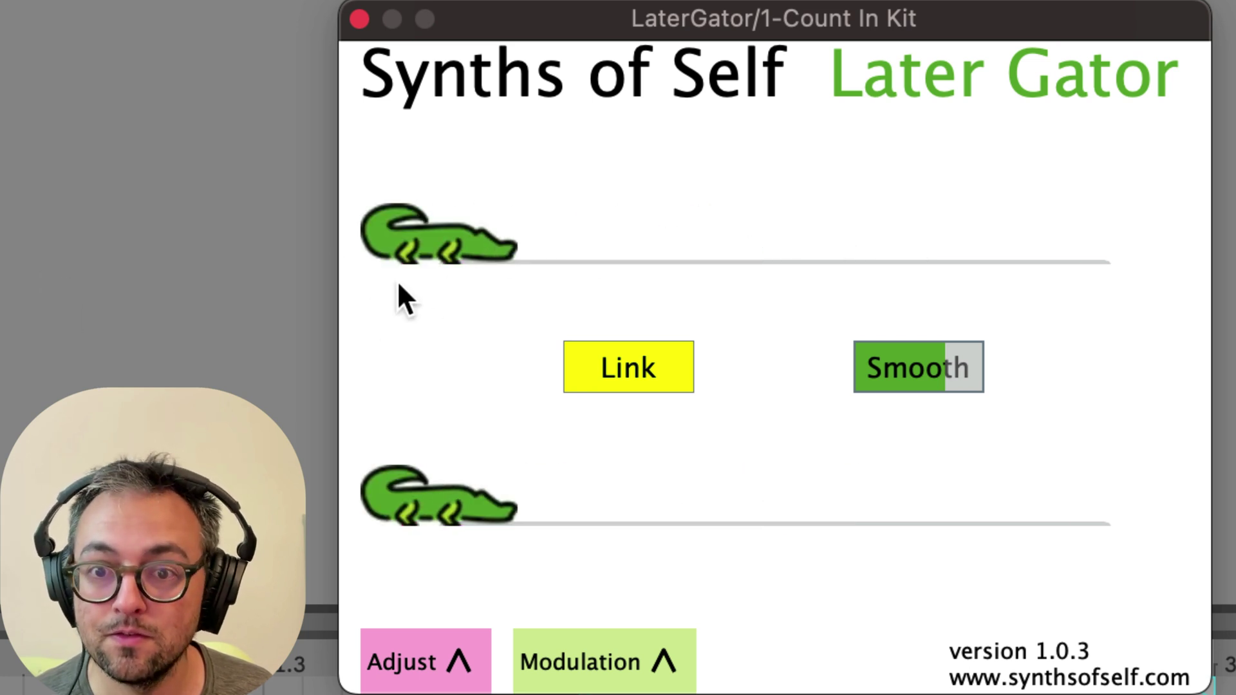
drag(399, 284, 373, 257)
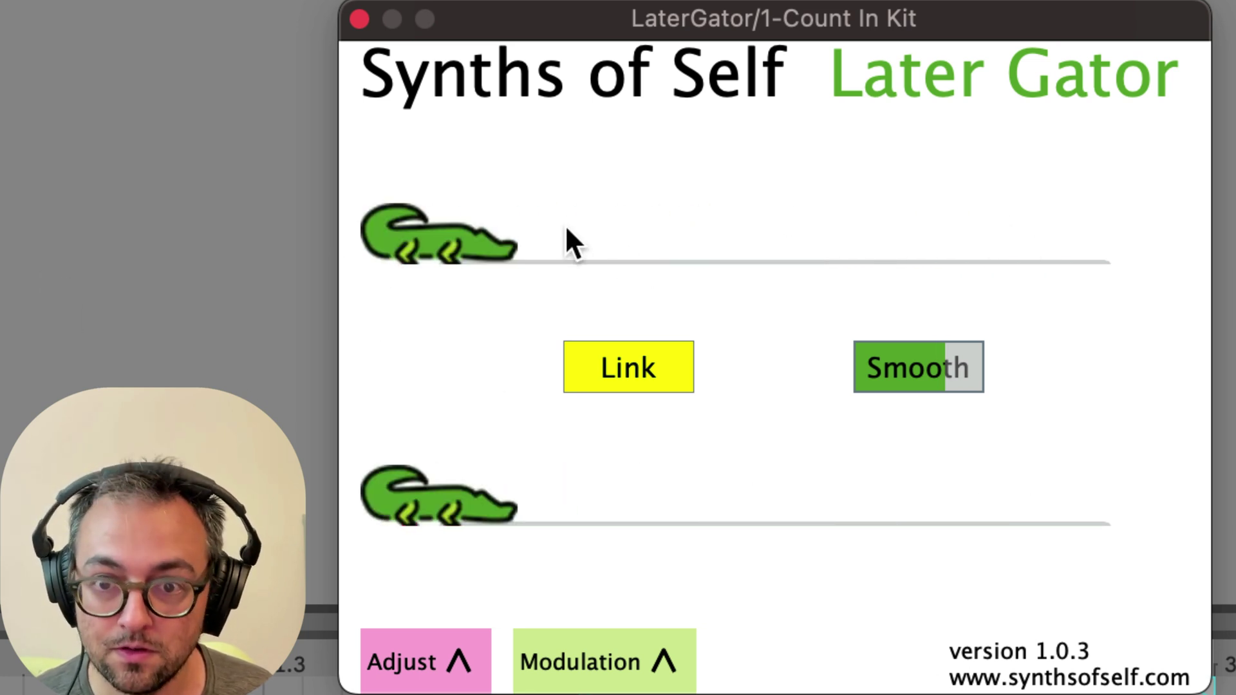
drag(567, 228, 312, 273)
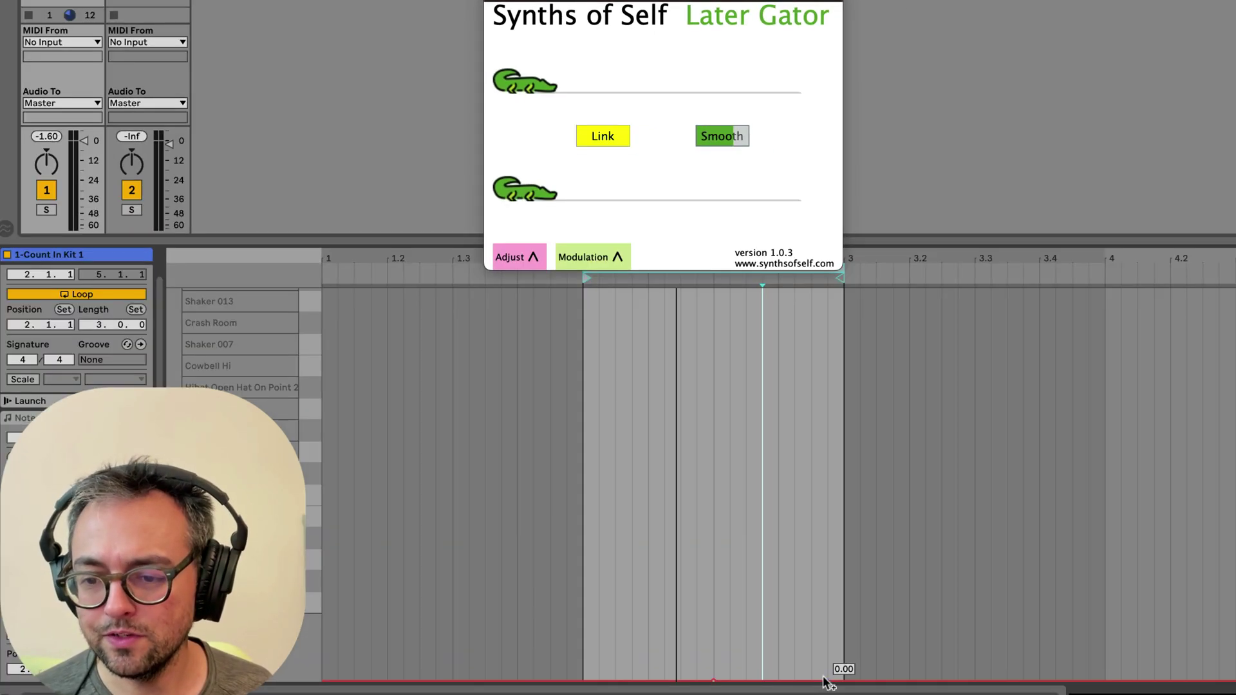
Add a 0.52 peak to the drum clip's delay envelope, replace the surrounding range with a triangle shape, and start playback.
drag(810, 679, 794, 470)
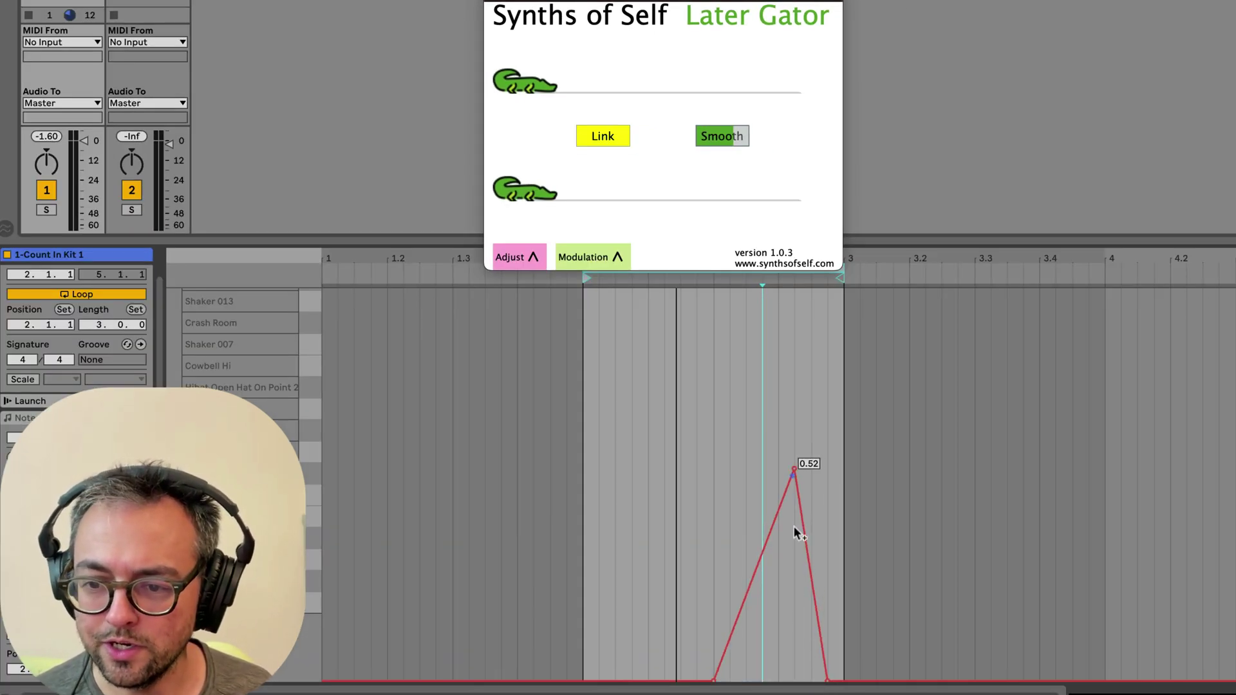
drag(689, 546, 813, 547)
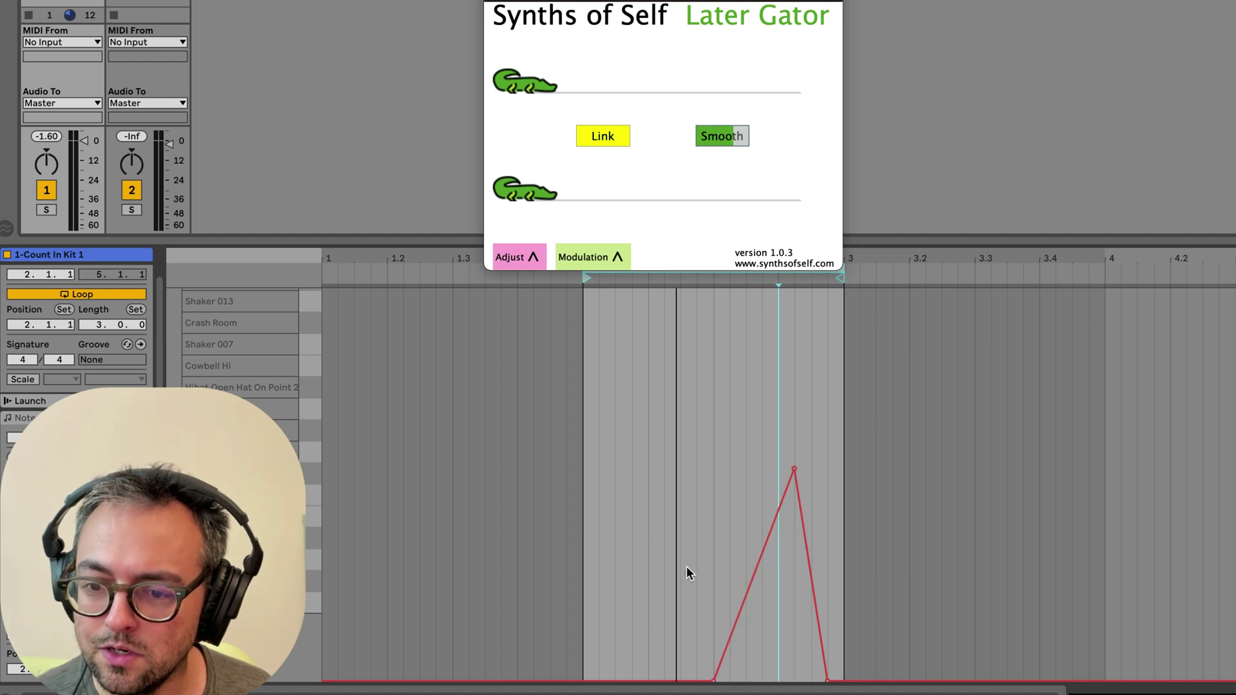
drag(686, 566, 824, 564)
right_click(759, 542)
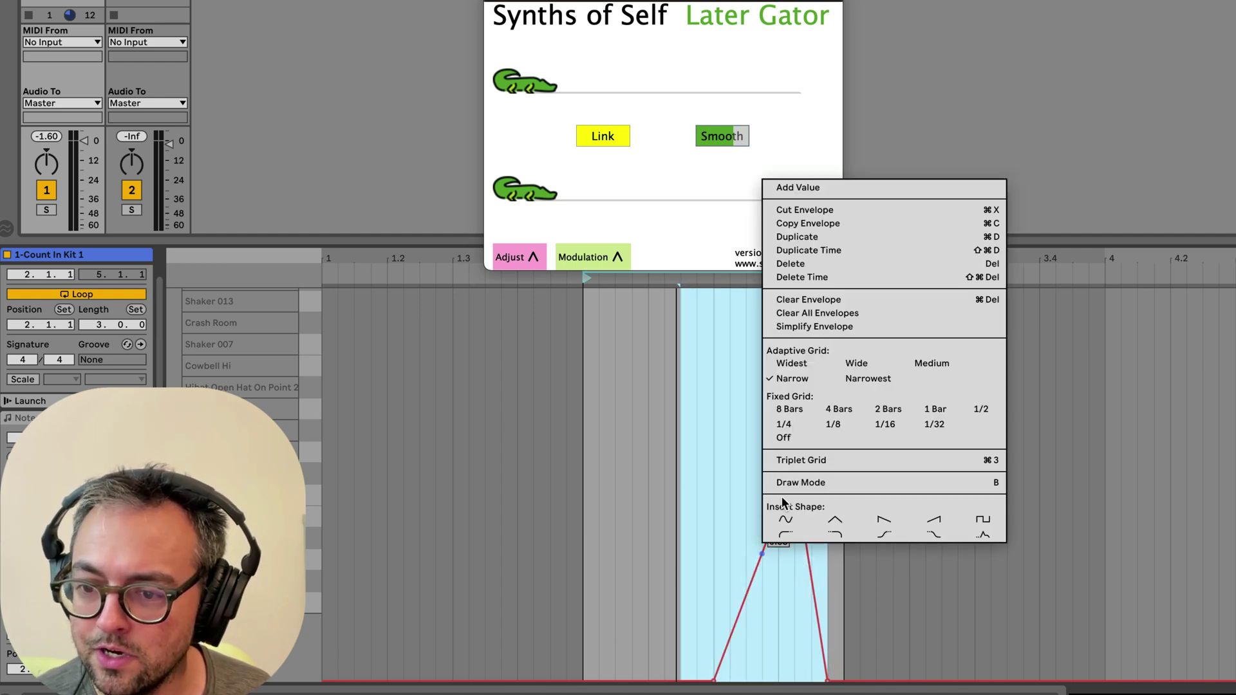
click(834, 522)
key(space)
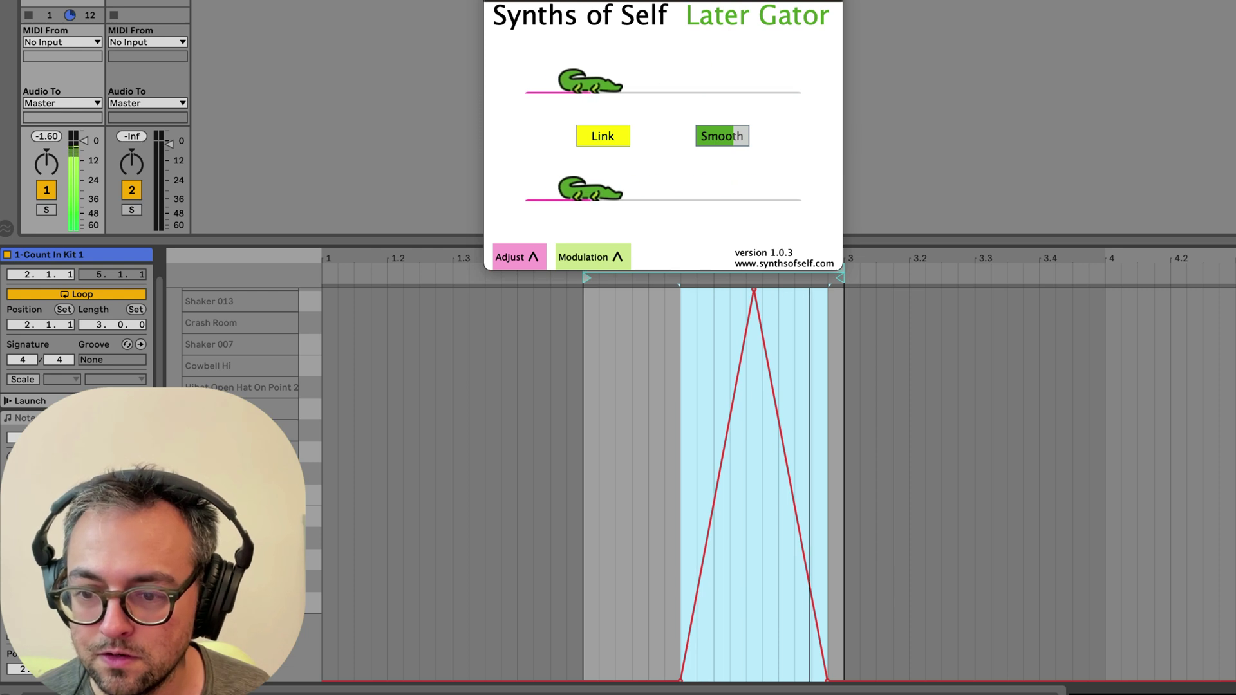
Lower the triangle's peak and move it to about 2.3, and pull its end point back to about 2.3.4.
click(763, 461)
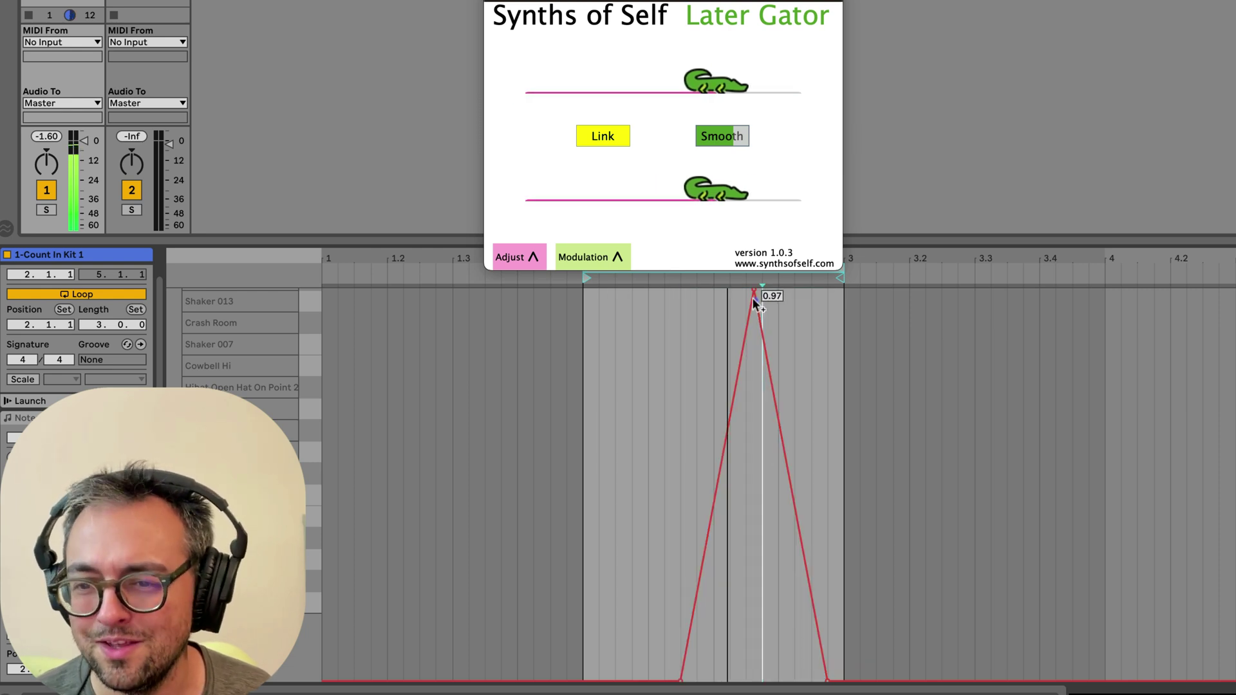
drag(753, 291, 714, 616)
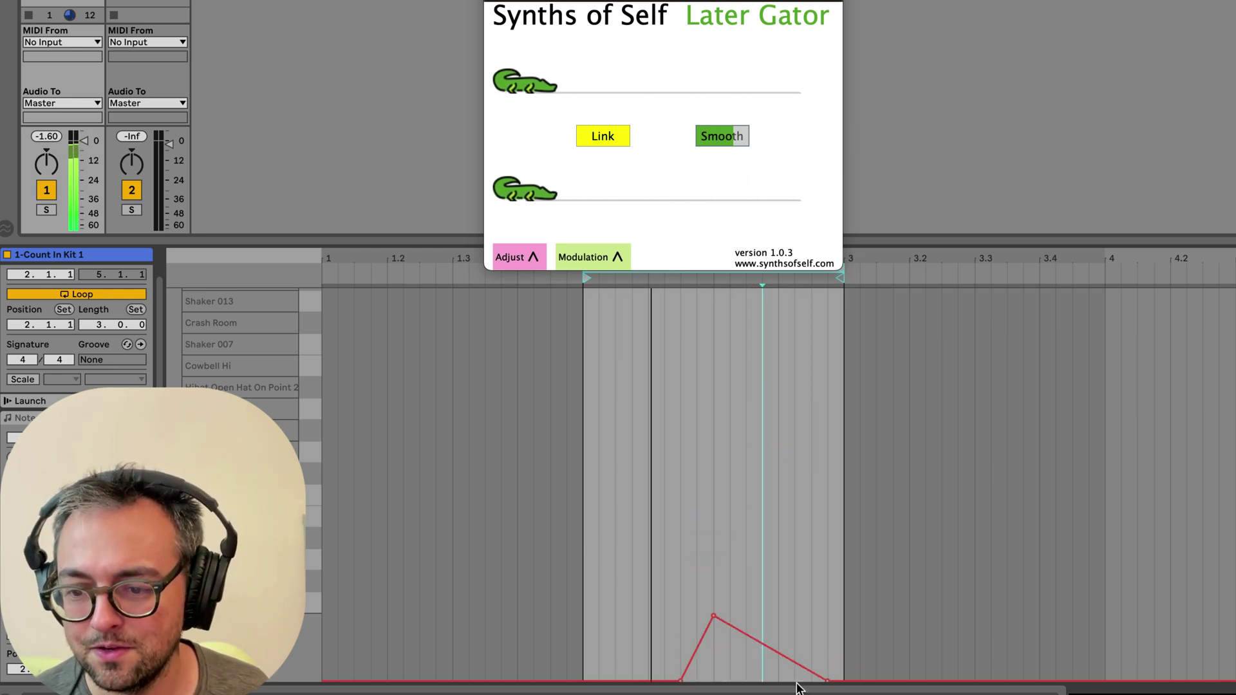
drag(824, 681, 761, 682)
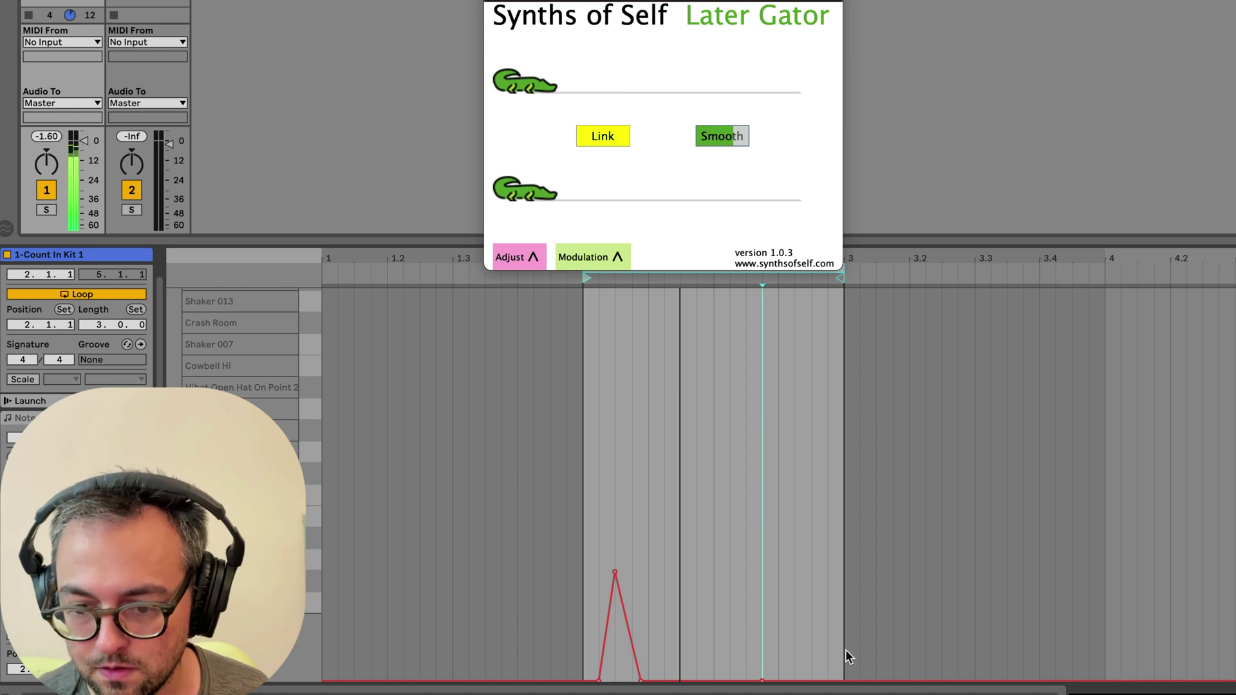
Shape the delay envelope with peaks at about 2.1.2 and 2.1.4, a 0.03 dip between them, and a smaller peak near 2.3.3.
double_click(633, 510)
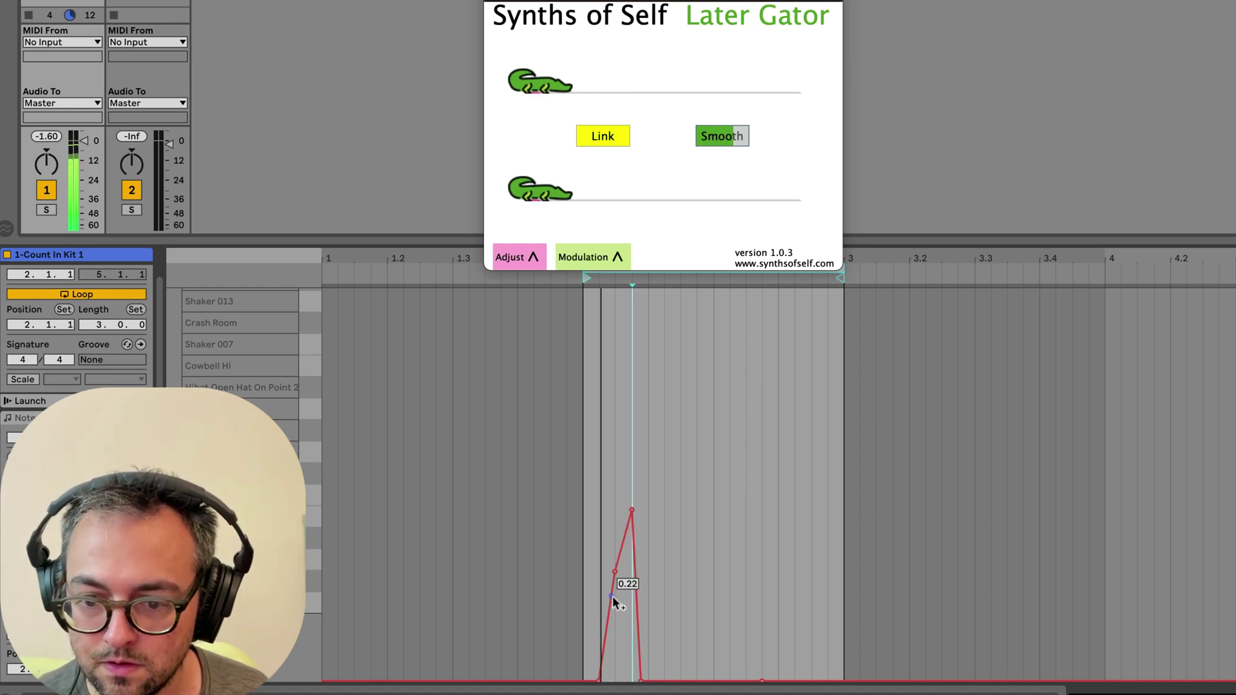
click(618, 627)
drag(618, 628, 619, 669)
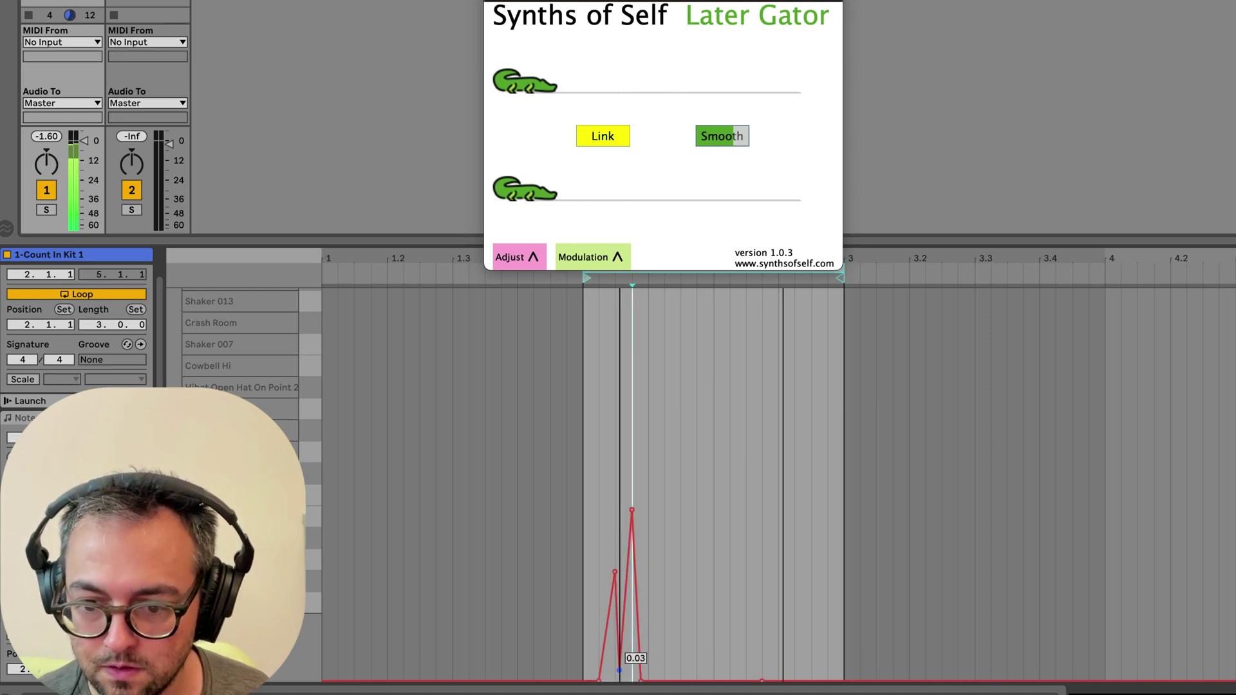
drag(614, 571, 599, 356)
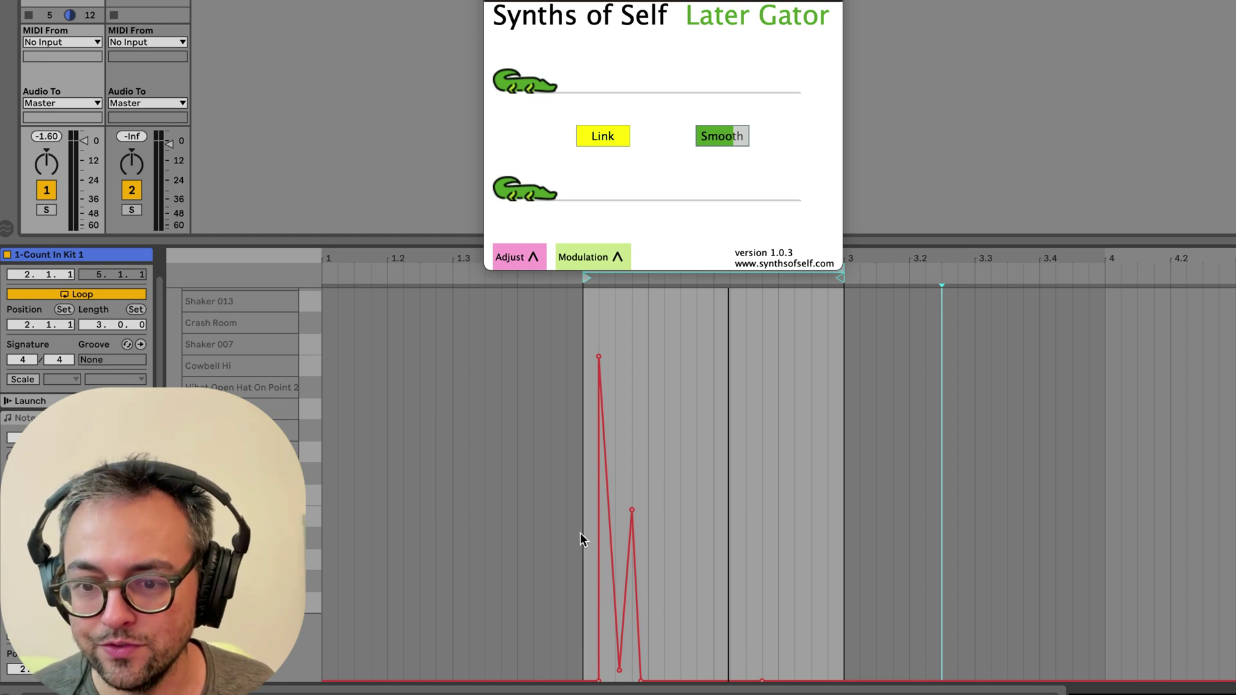
key(space)
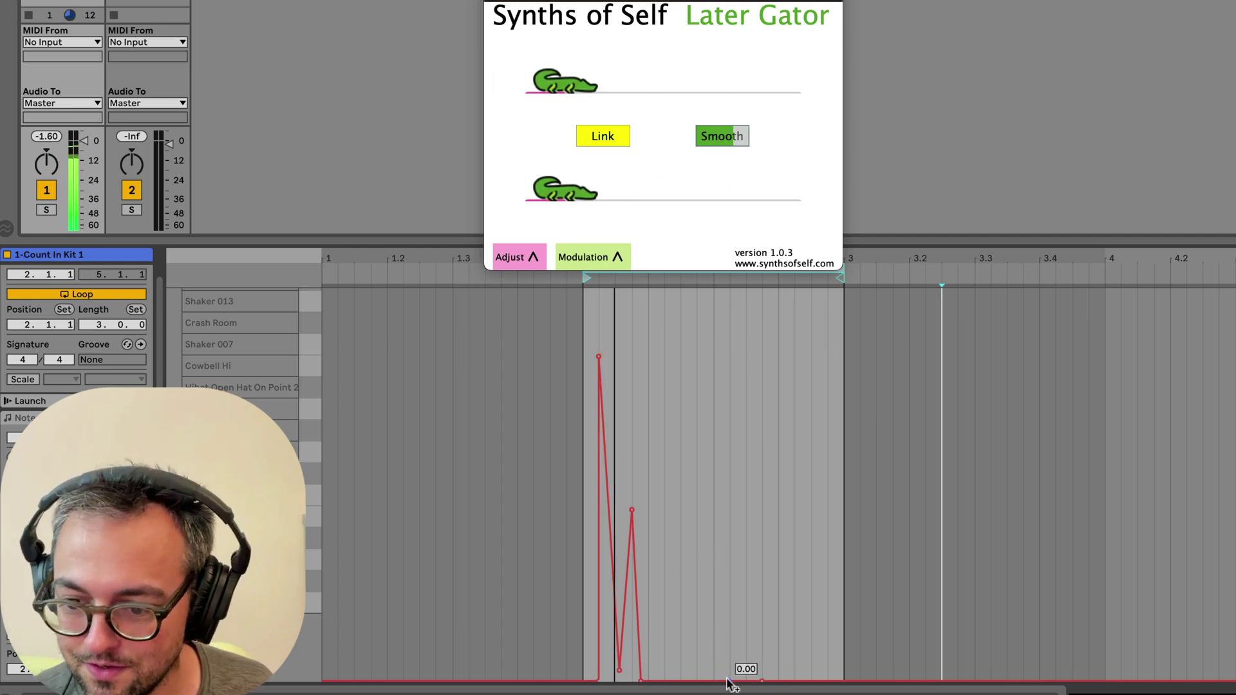
drag(745, 680, 745, 581)
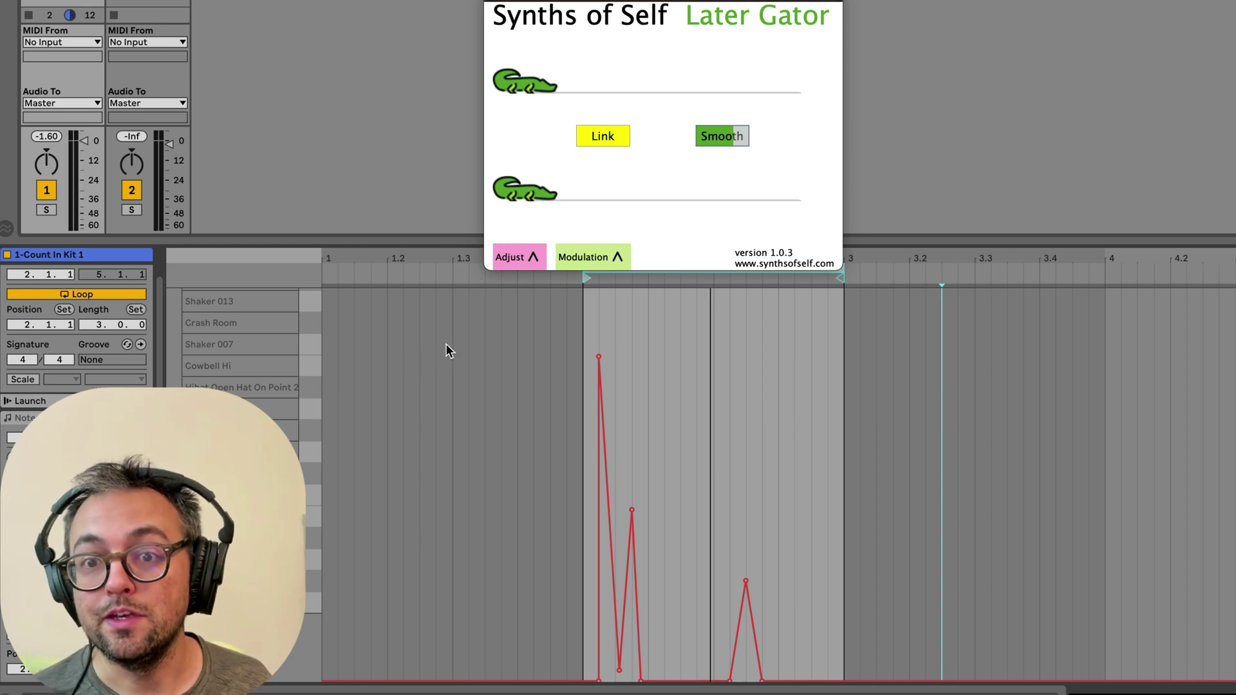
Show the delay range curves and lower the right delay curve's maximum to near 0 s, sweeping the delays along their tracks.
click(521, 257)
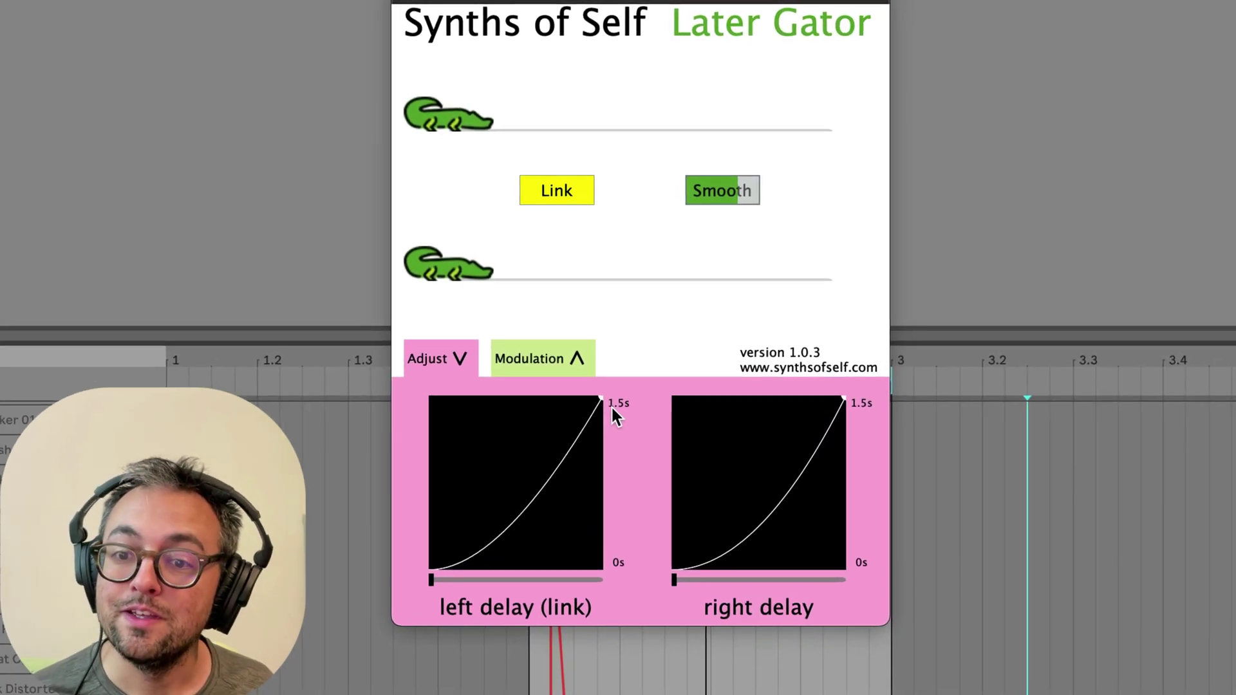
drag(447, 105, 911, 132)
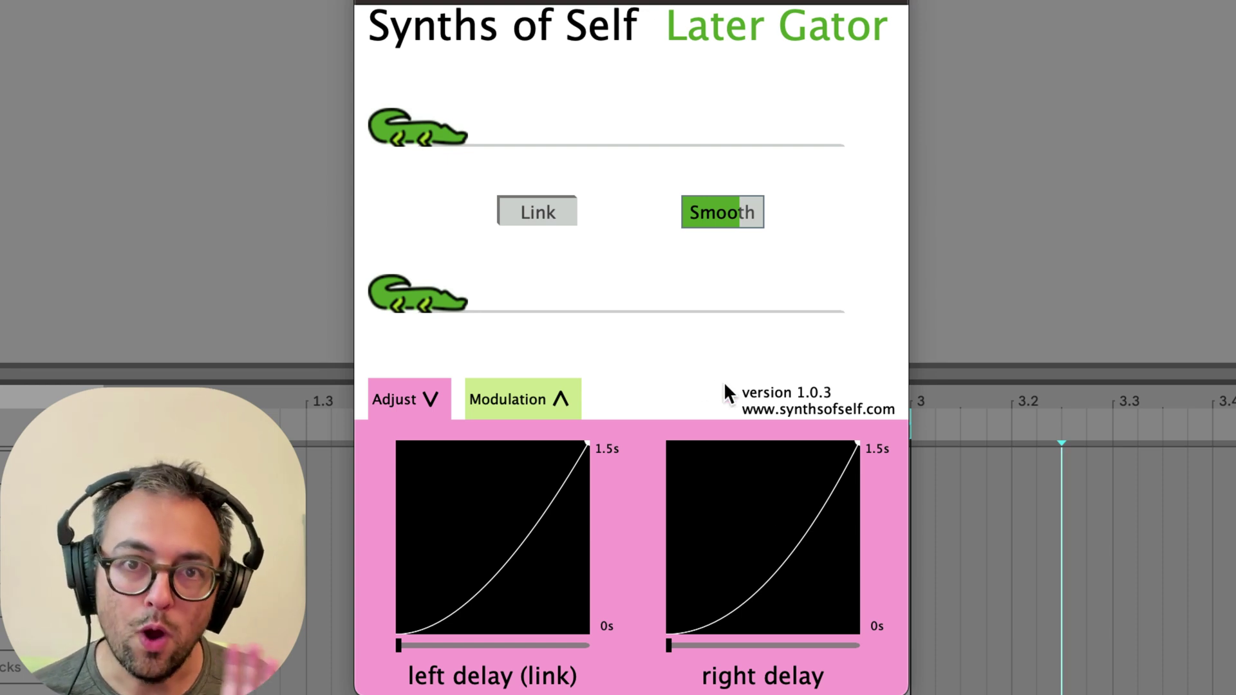
drag(857, 446, 864, 616)
drag(411, 323, 912, 336)
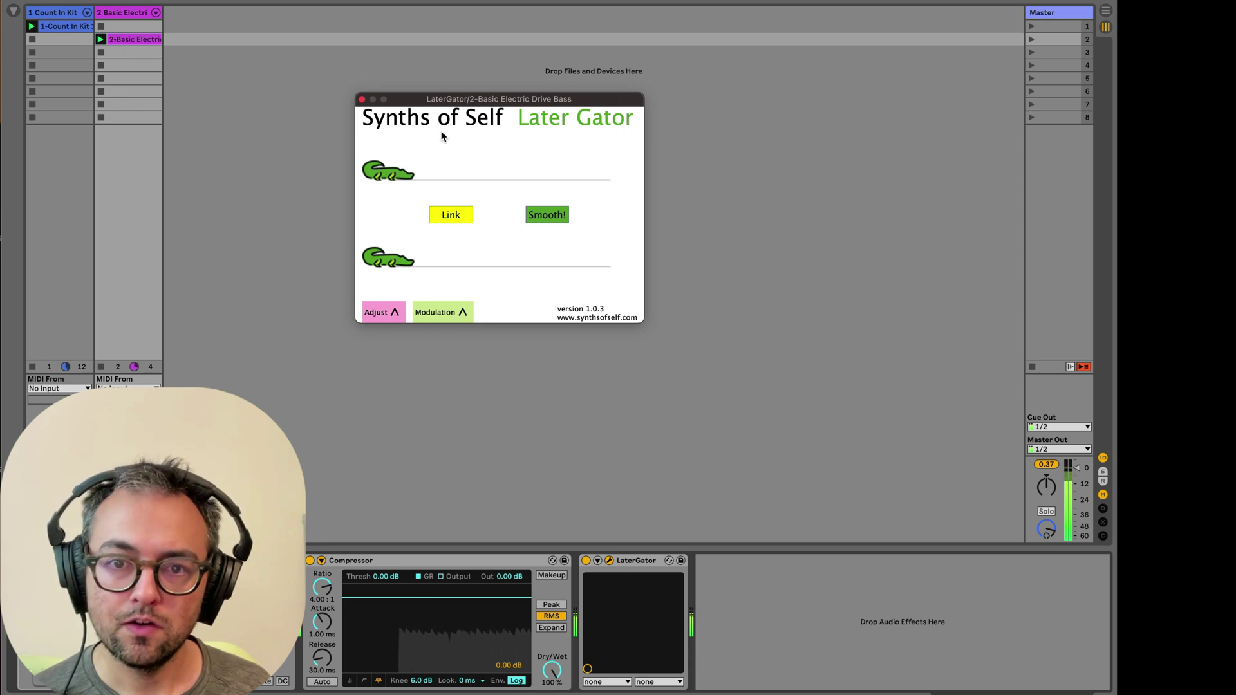
Open the 2-Basic Electric Drive Bass clip, show its delay range curves, and move the linked delays to slightly past halfway.
double_click(138, 41)
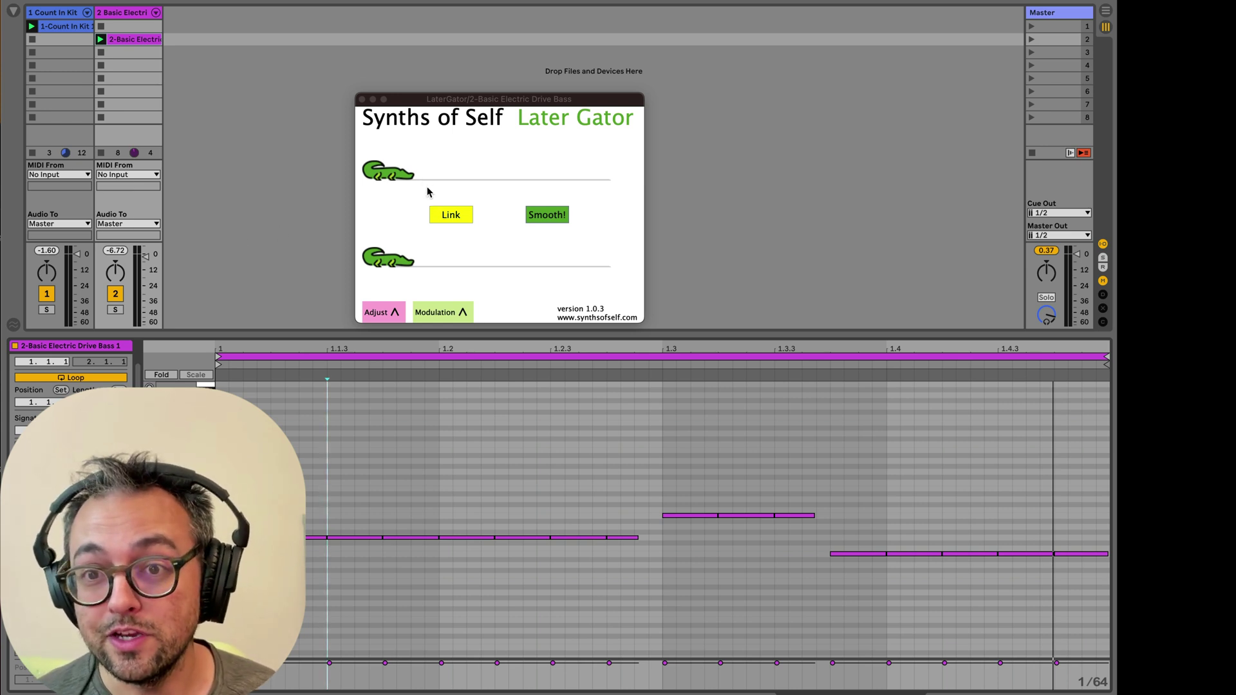
click(399, 183)
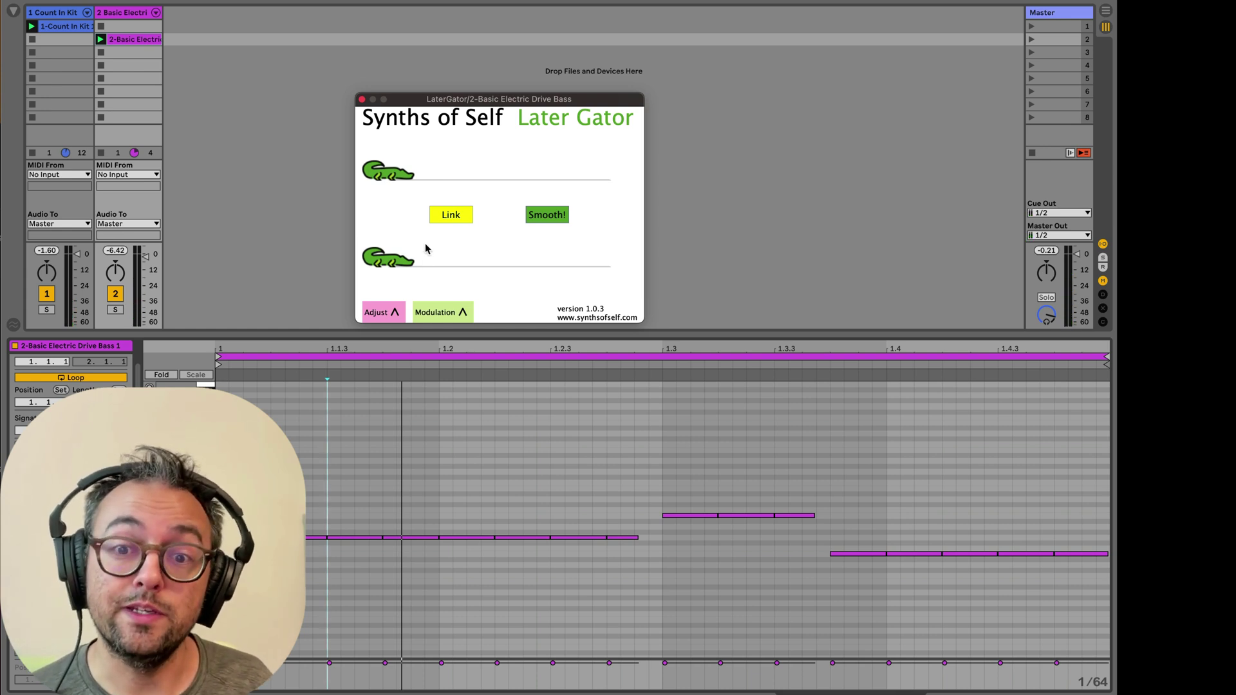
click(381, 314)
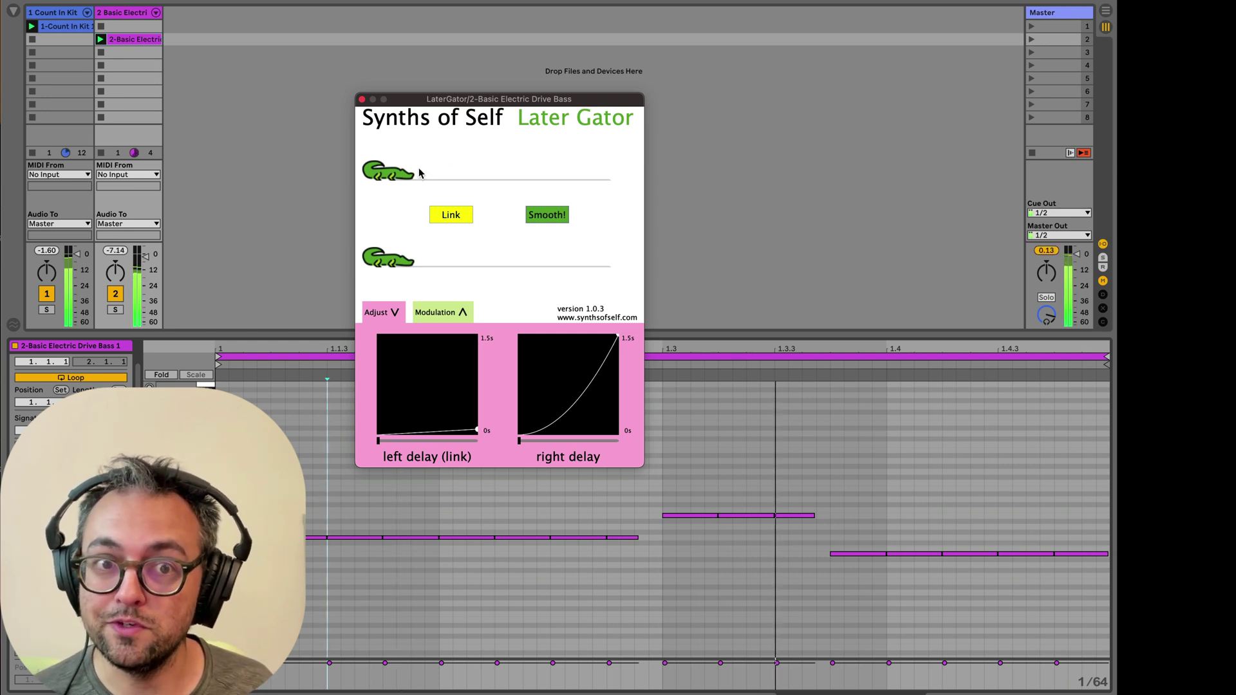
drag(398, 173, 530, 177)
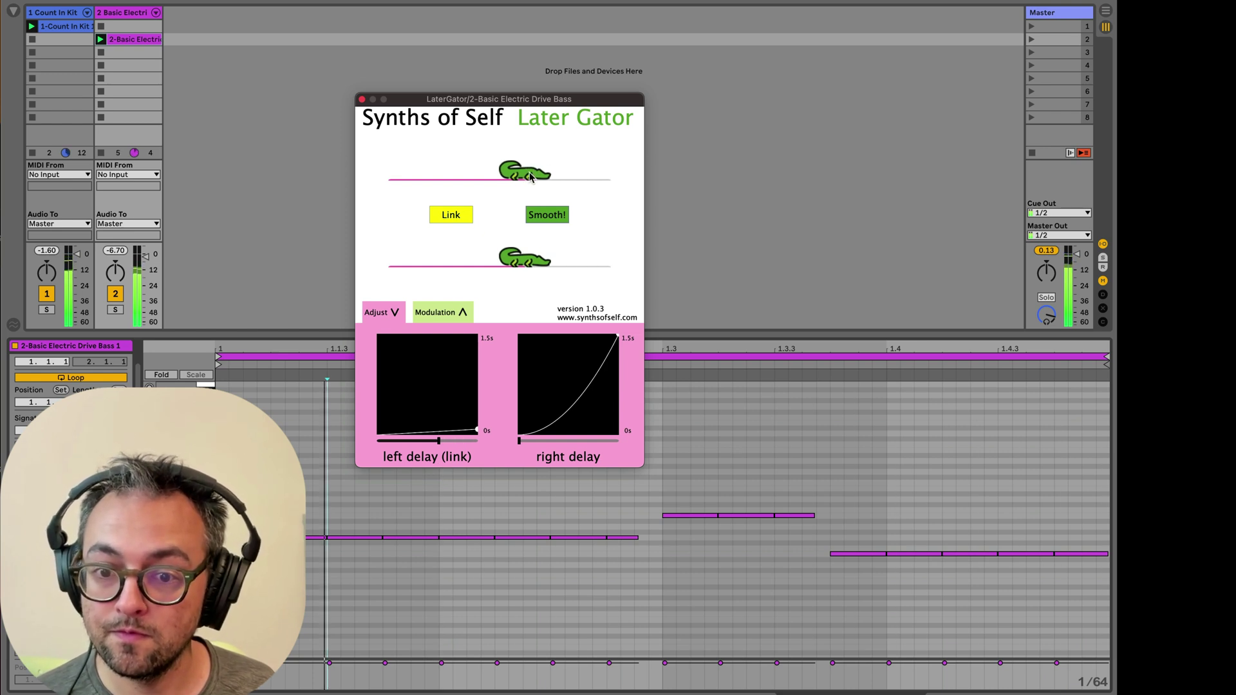
mouse_move(530, 177)
mouse_down()
mouse_move(499, 180)
mouse_move(514, 181)
mouse_up()
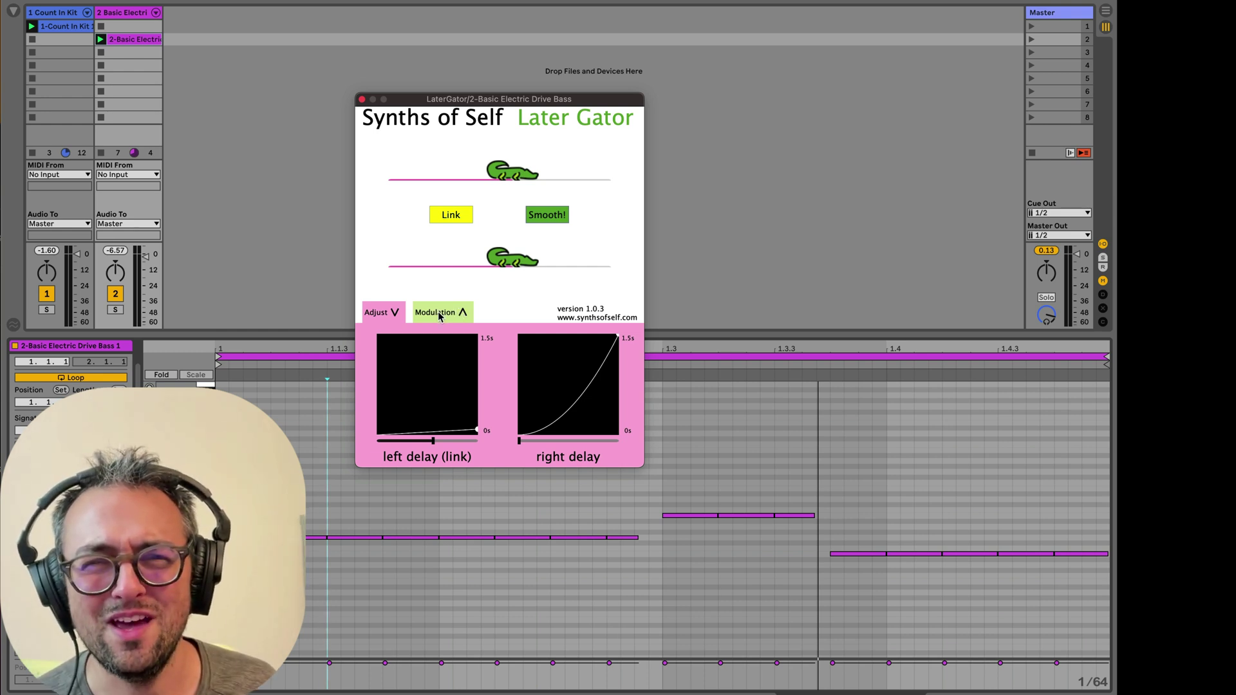
Show the modulation settings and set the left delay's modulation output to +100%.
click(461, 313)
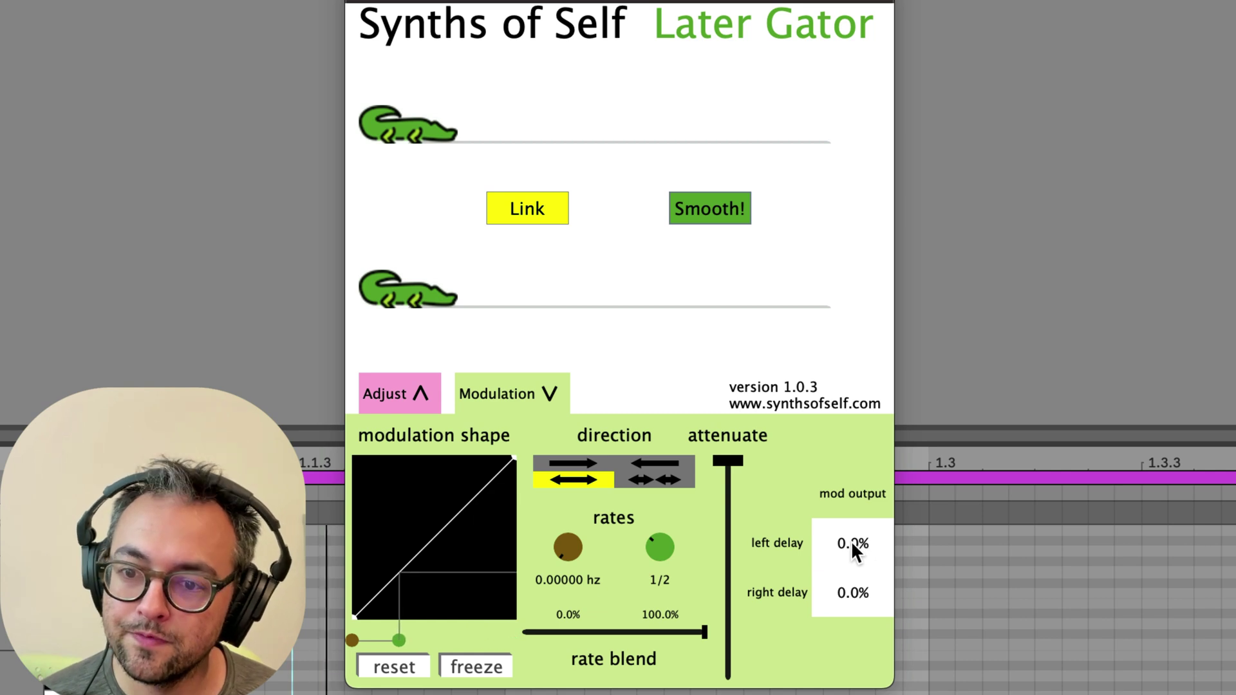
drag(852, 540, 856, 180)
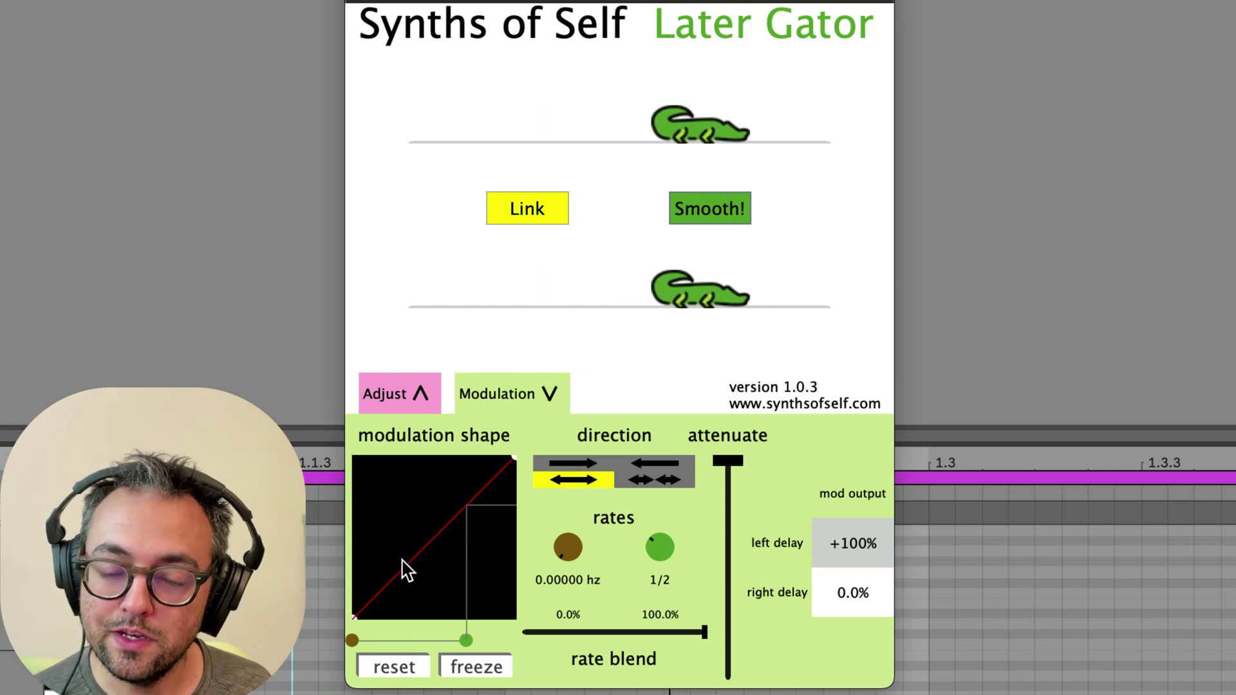
Bend the modulation shape with two added points and a lowered end point, and set the free-running rate to 0.34577 hz.
click(400, 560)
click(514, 521)
click(443, 528)
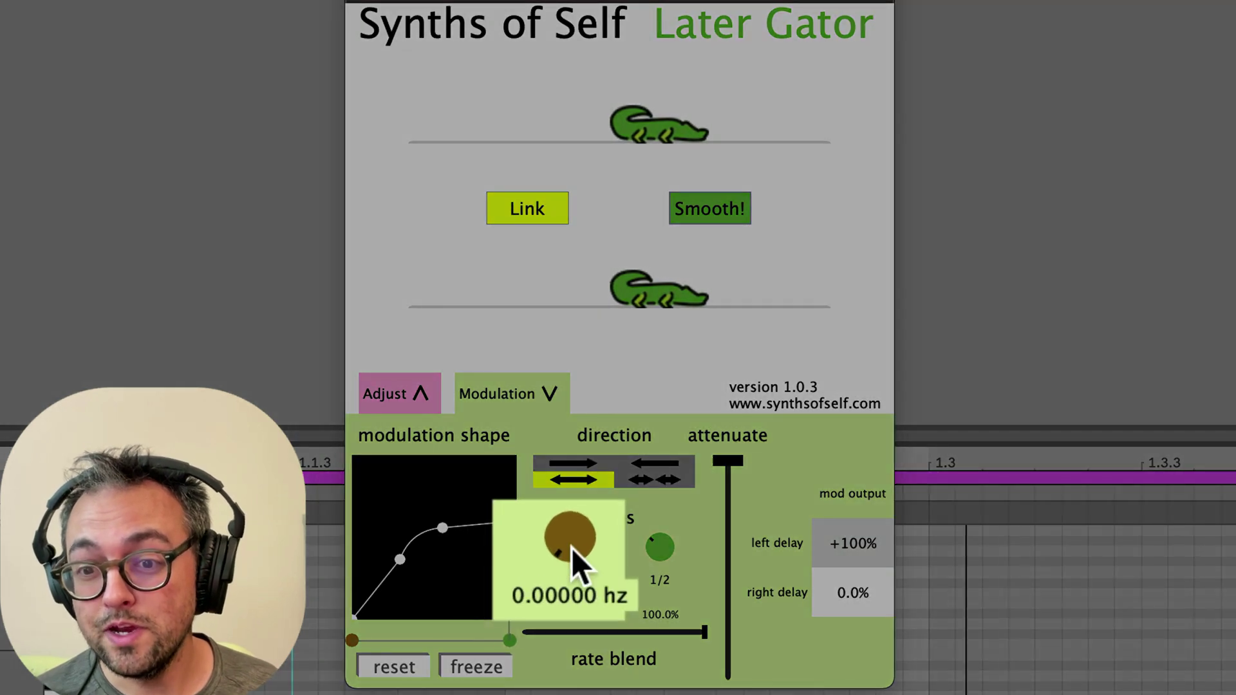
drag(575, 551, 568, 468)
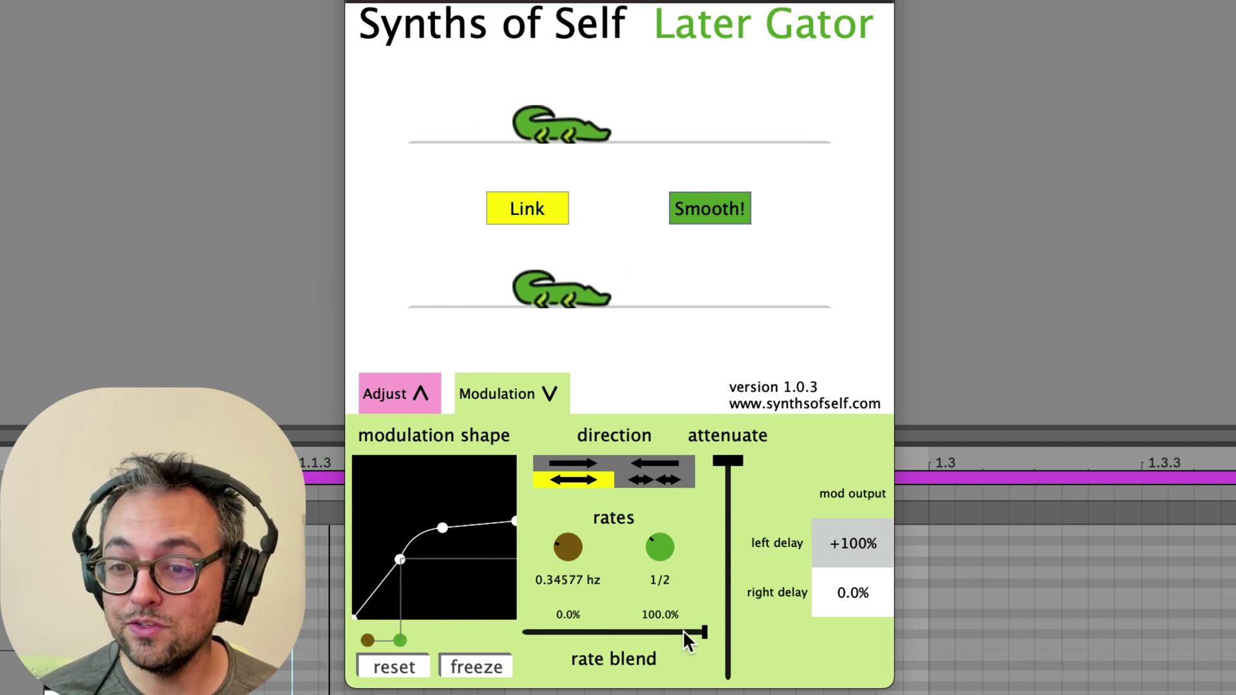
Set the rate blend to 25.3% free-running and 74.7% synced, and switch the LaterGator device off and on to compare the sound.
drag(684, 633, 649, 631)
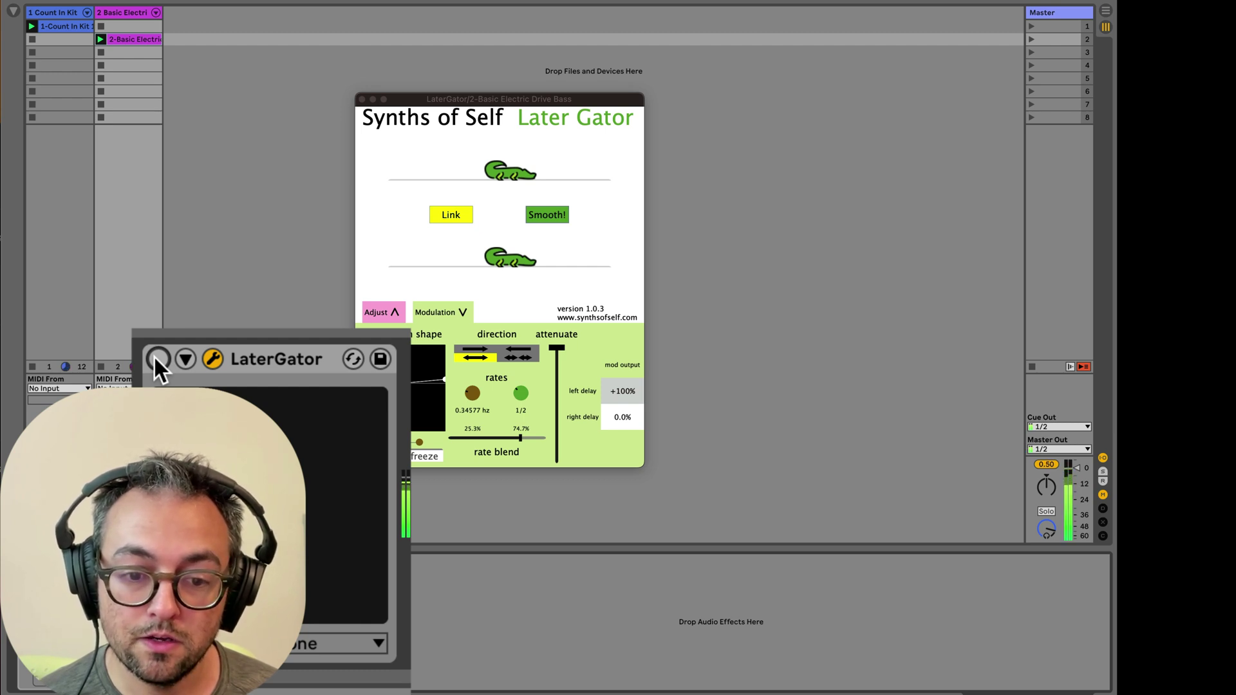
click(157, 358)
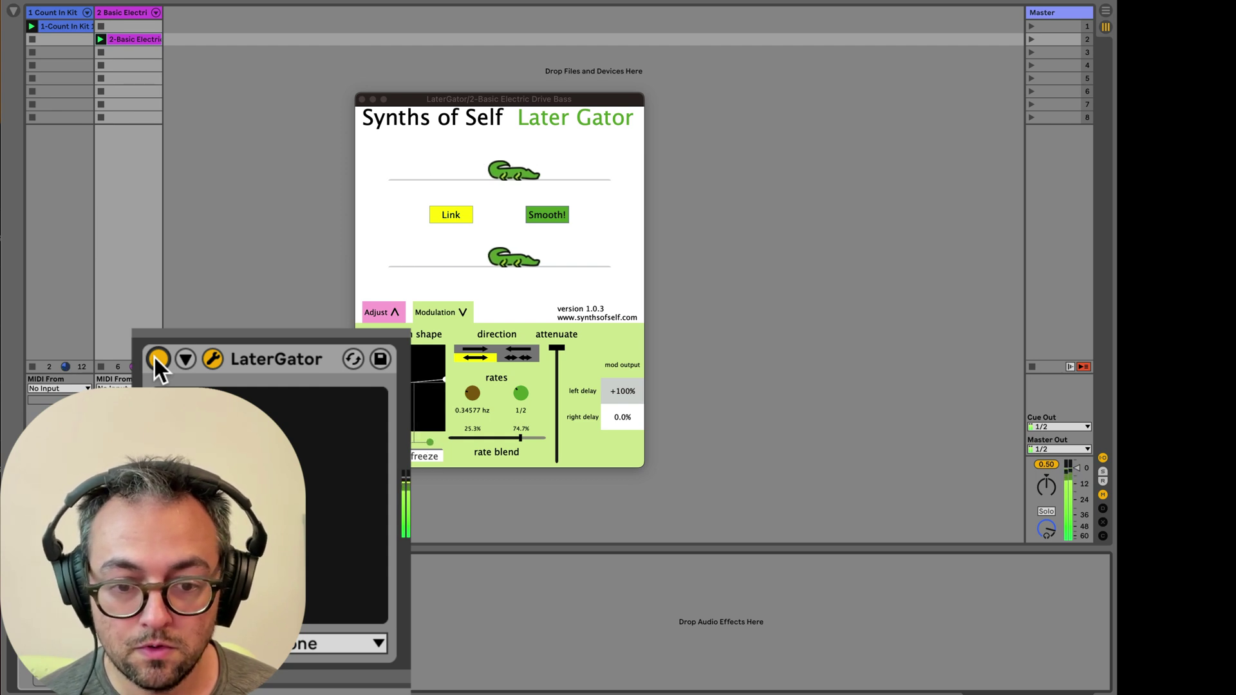
click(154, 357)
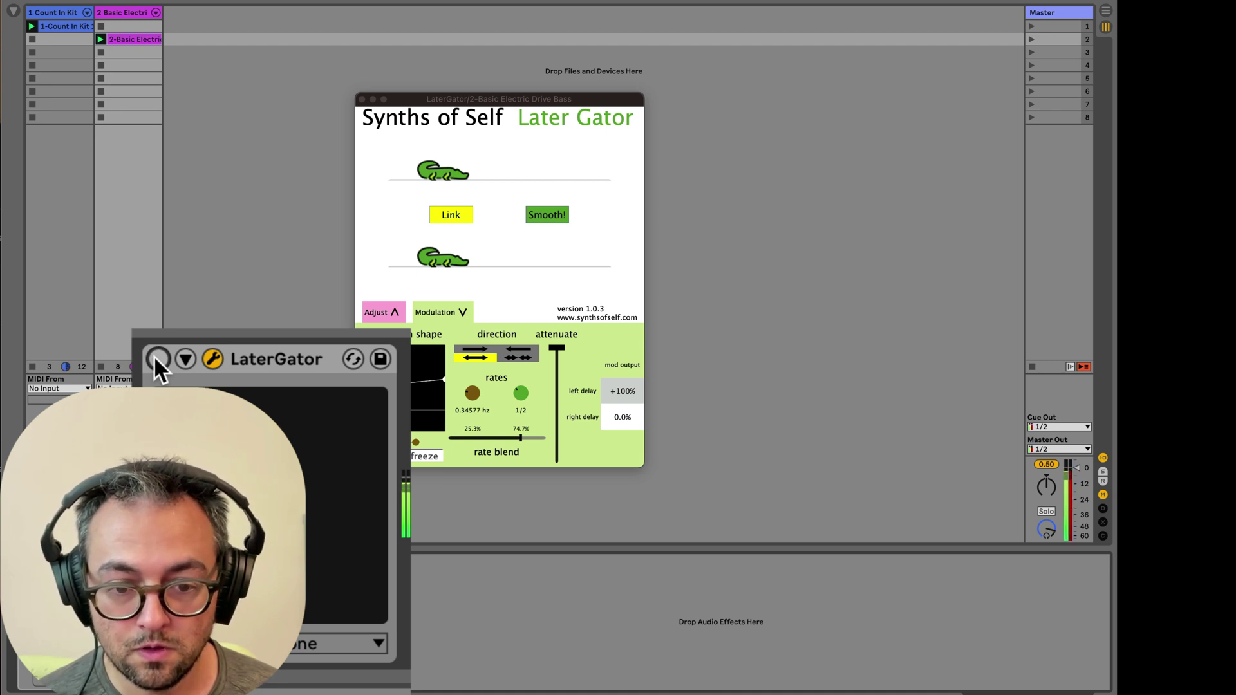
click(155, 357)
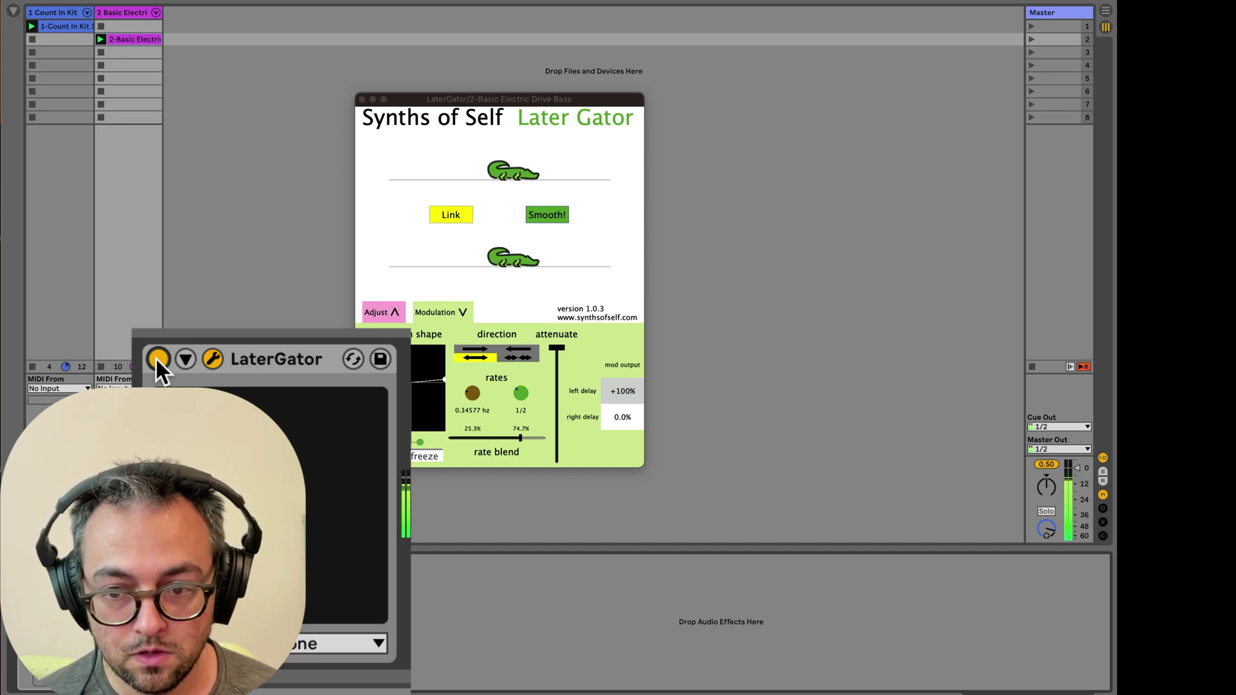
Lower the modulation attenuation to slightly above halfway and raise it back to full to compare the modulation depth.
click(553, 349)
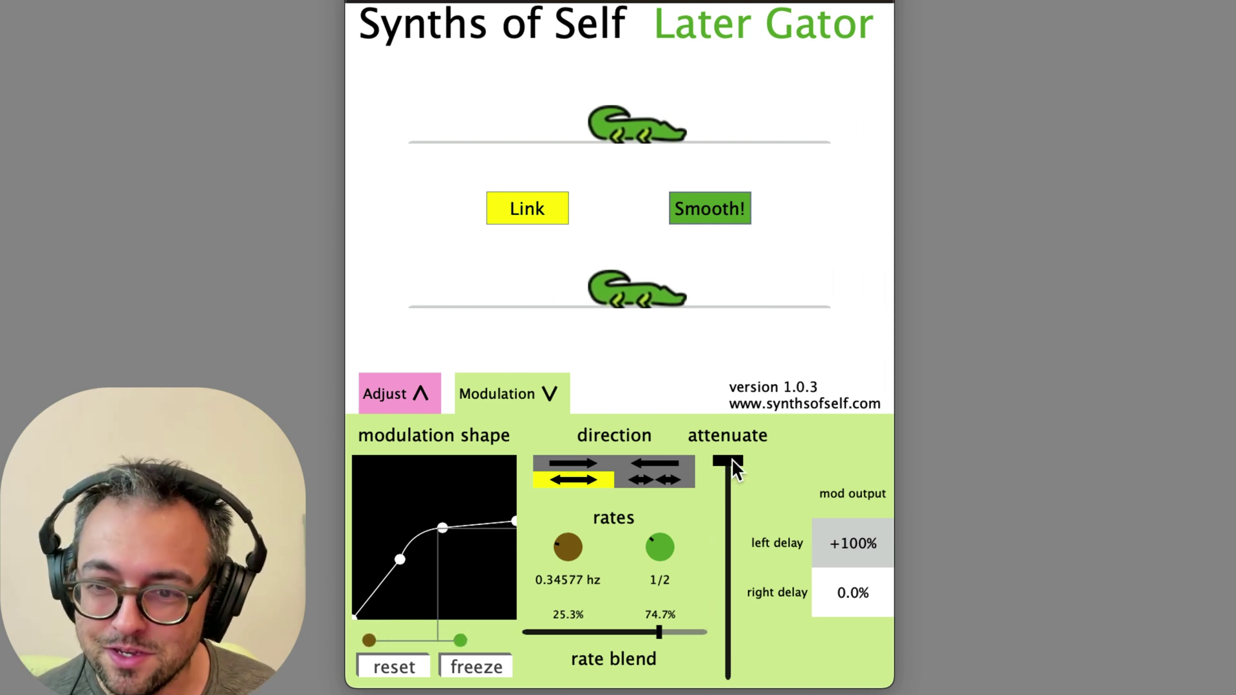
drag(732, 458, 731, 556)
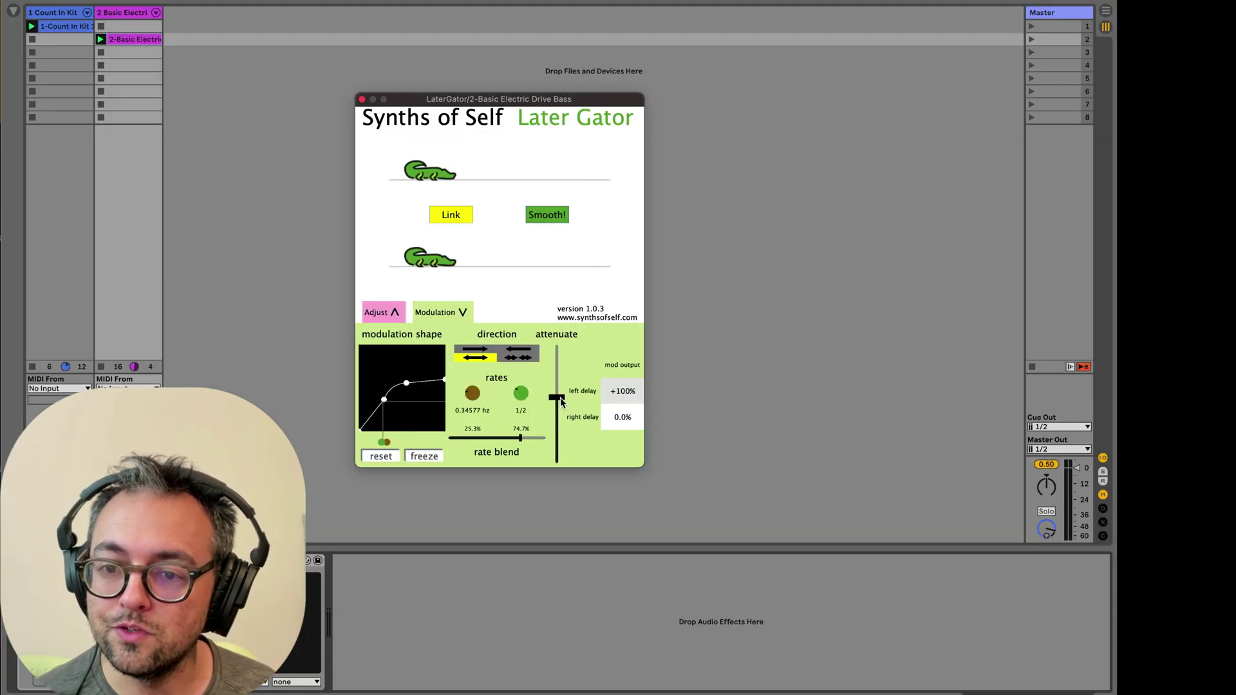
mouse_move(560, 399)
mouse_down()
mouse_move(558, 448)
mouse_move(558, 358)
mouse_move(560, 397)
mouse_up()
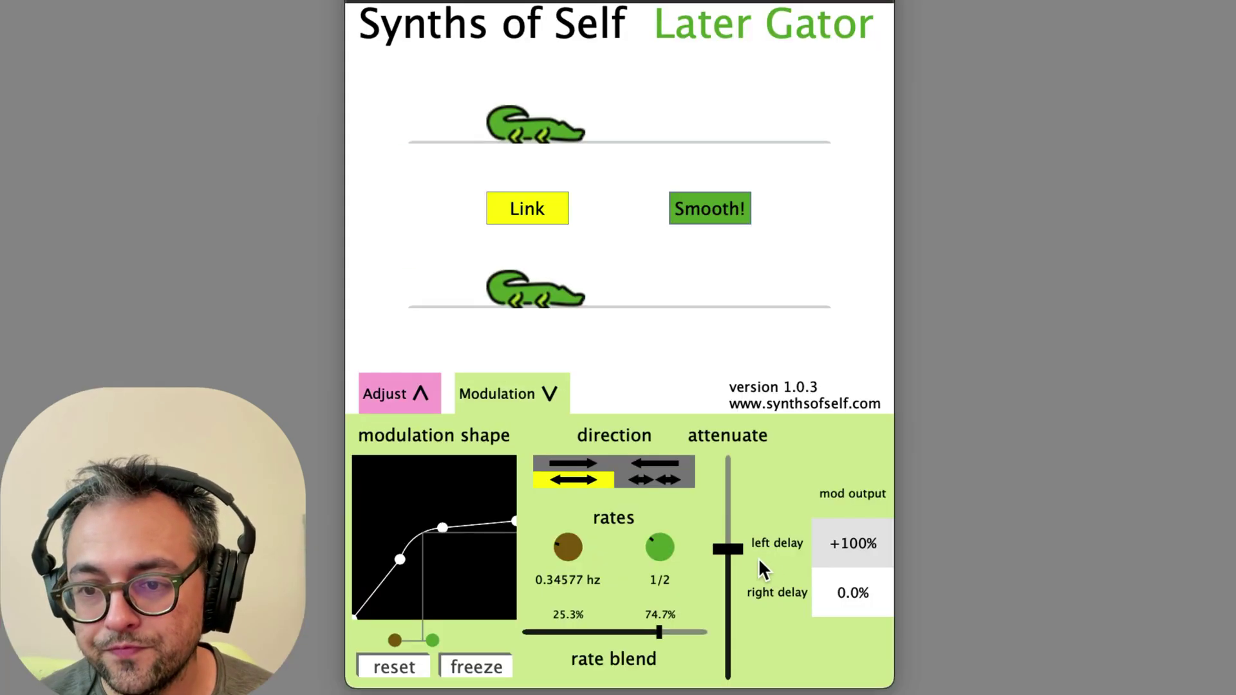
drag(560, 392, 557, 376)
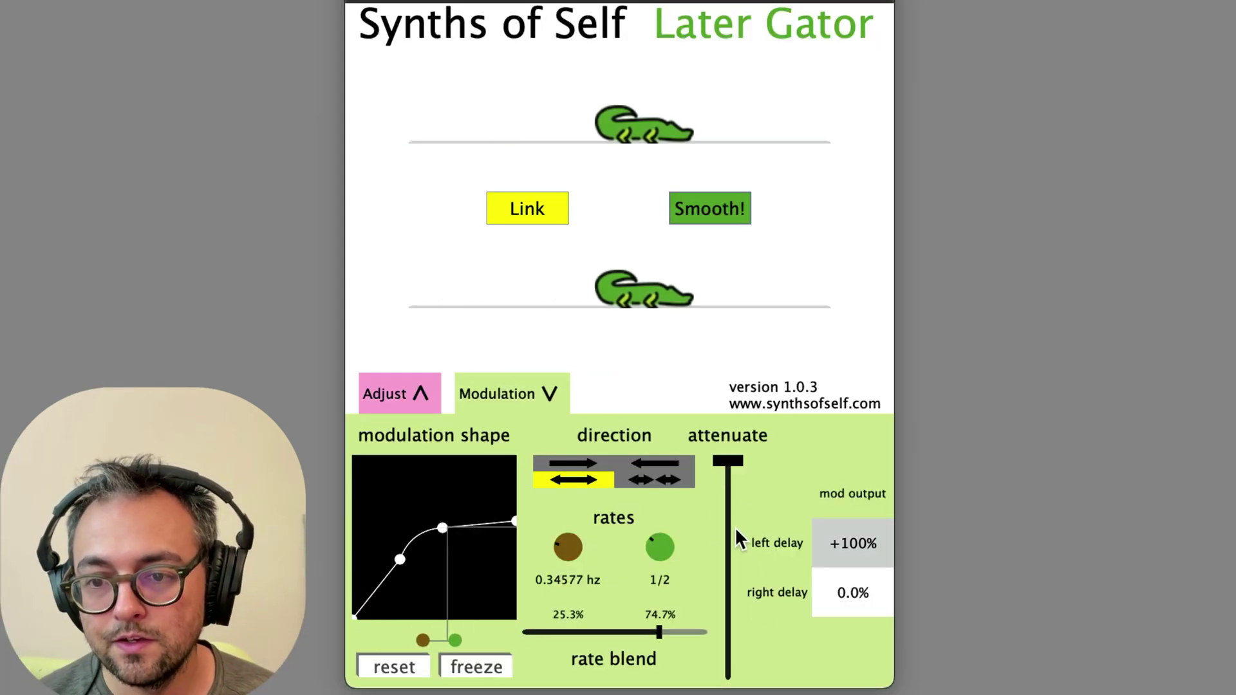
drag(736, 526, 723, 464)
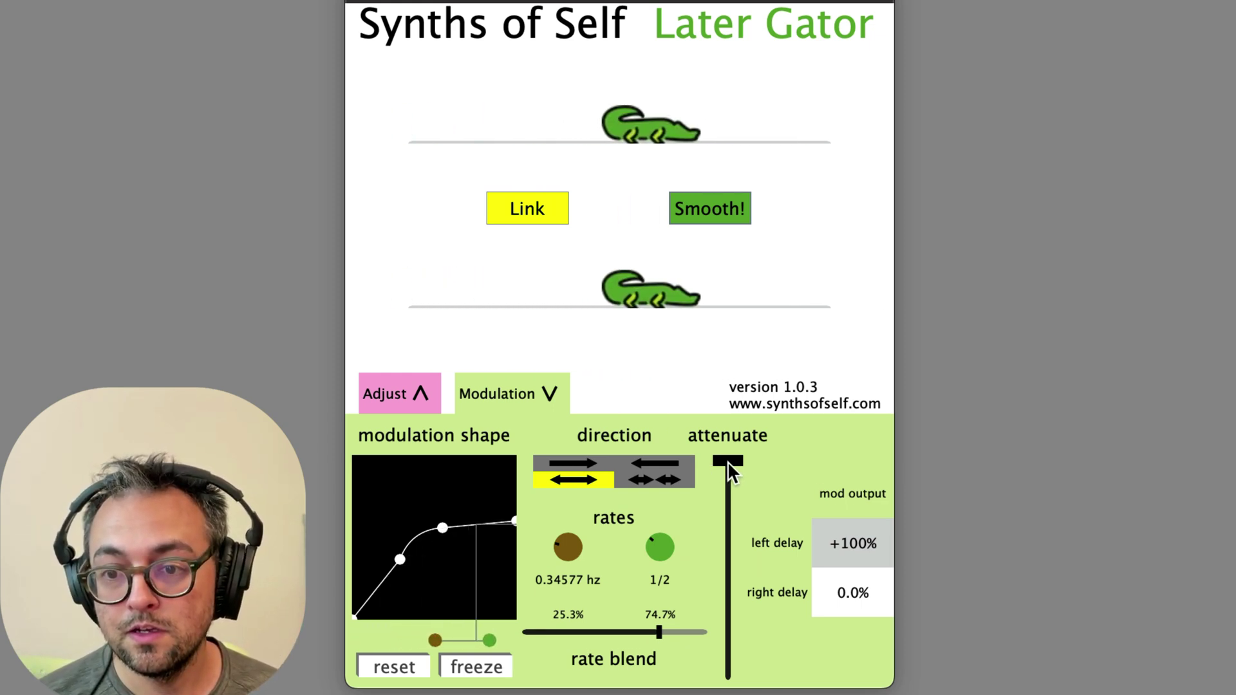
Lower the modulation attenuation to its minimum and raise it to about 70% of its range.
drag(727, 461, 728, 675)
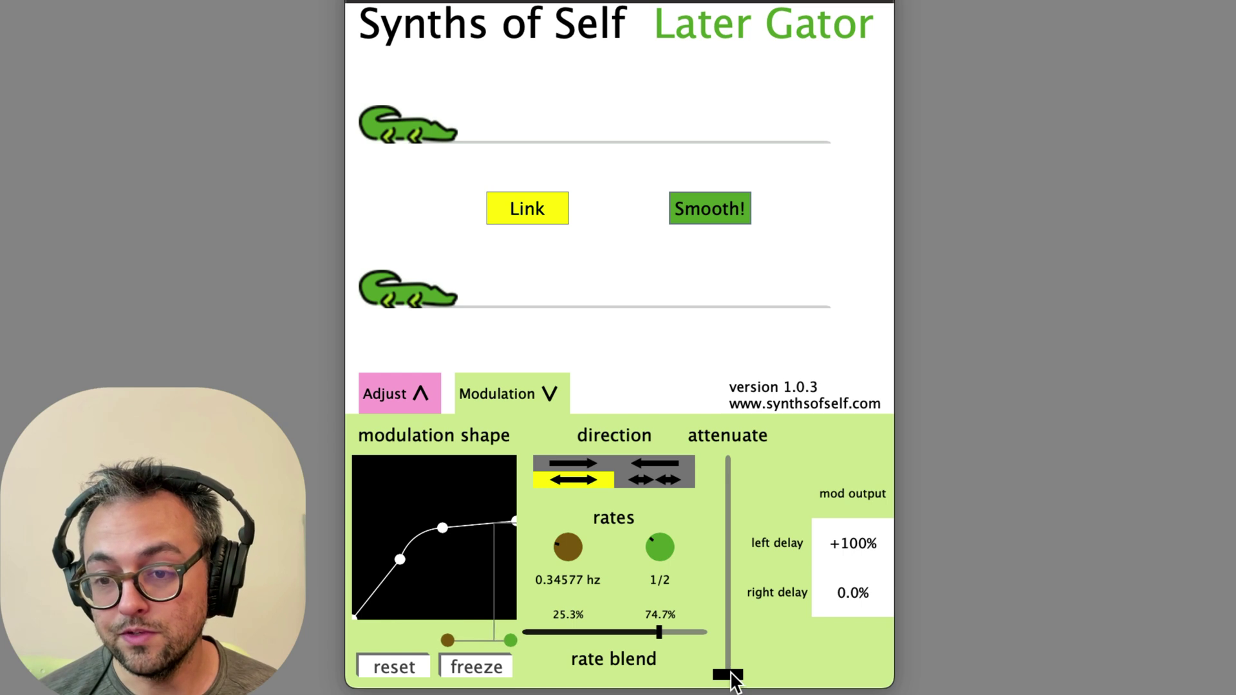
drag(731, 674, 730, 585)
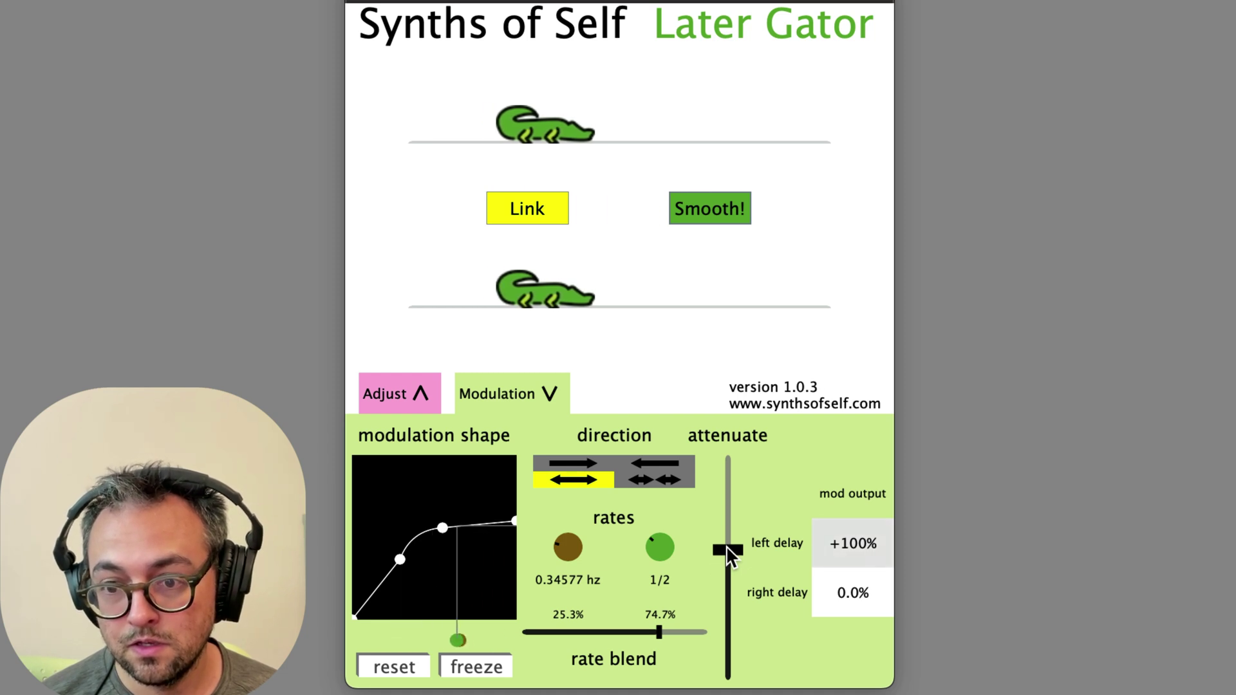
drag(726, 527, 729, 524)
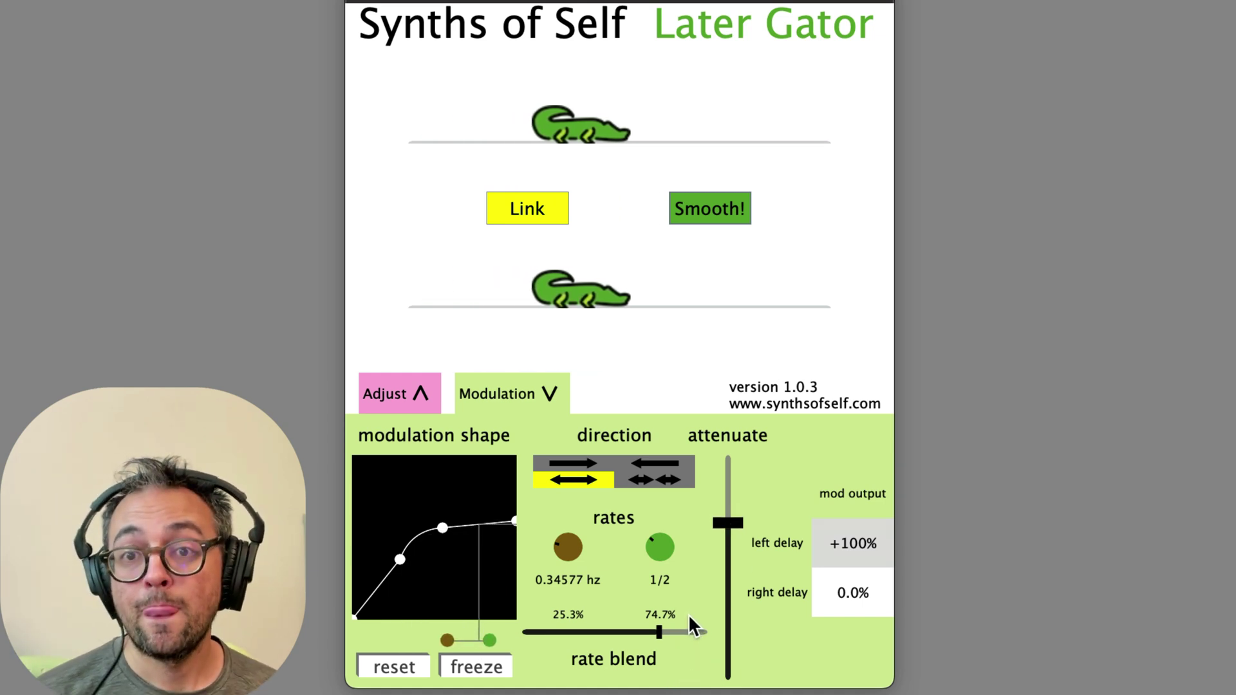
mouse_move(726, 523)
mouse_down()
mouse_move(730, 462)
mouse_move(732, 526)
mouse_move(720, 519)
mouse_up()
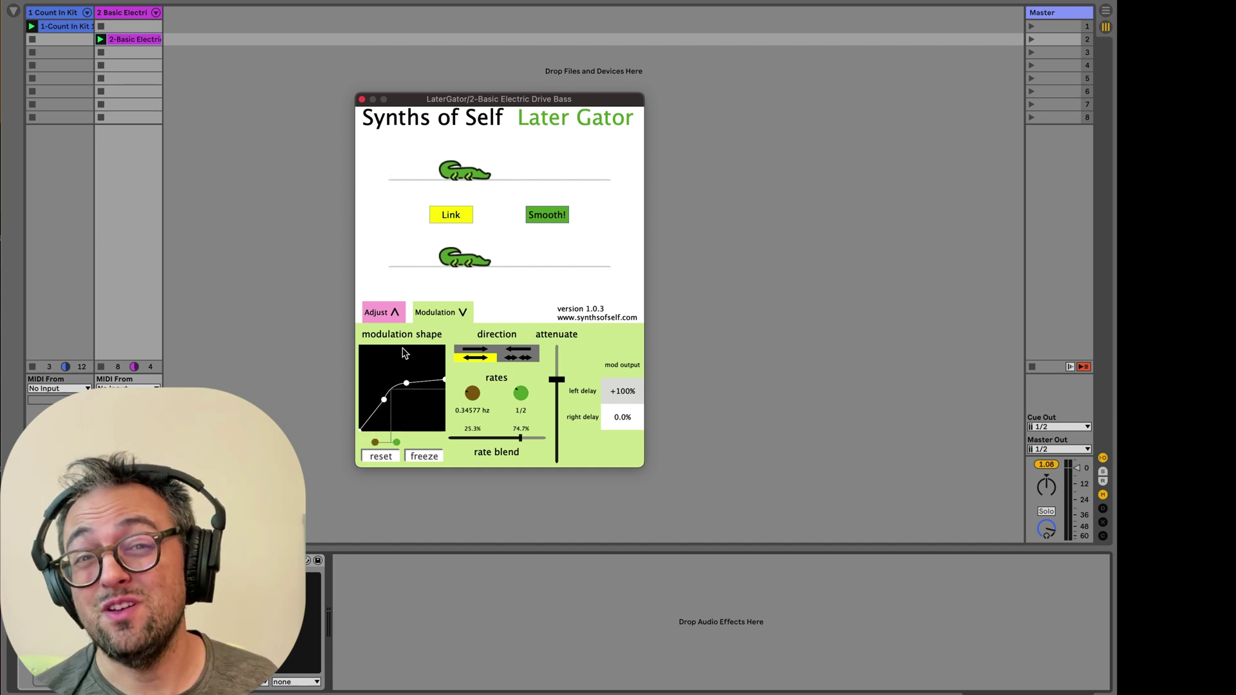
Open the notes of the 2-Basic Electric Drive Bass clip and shift the note at beat 1.2 slightly later off the grid.
double_click(136, 41)
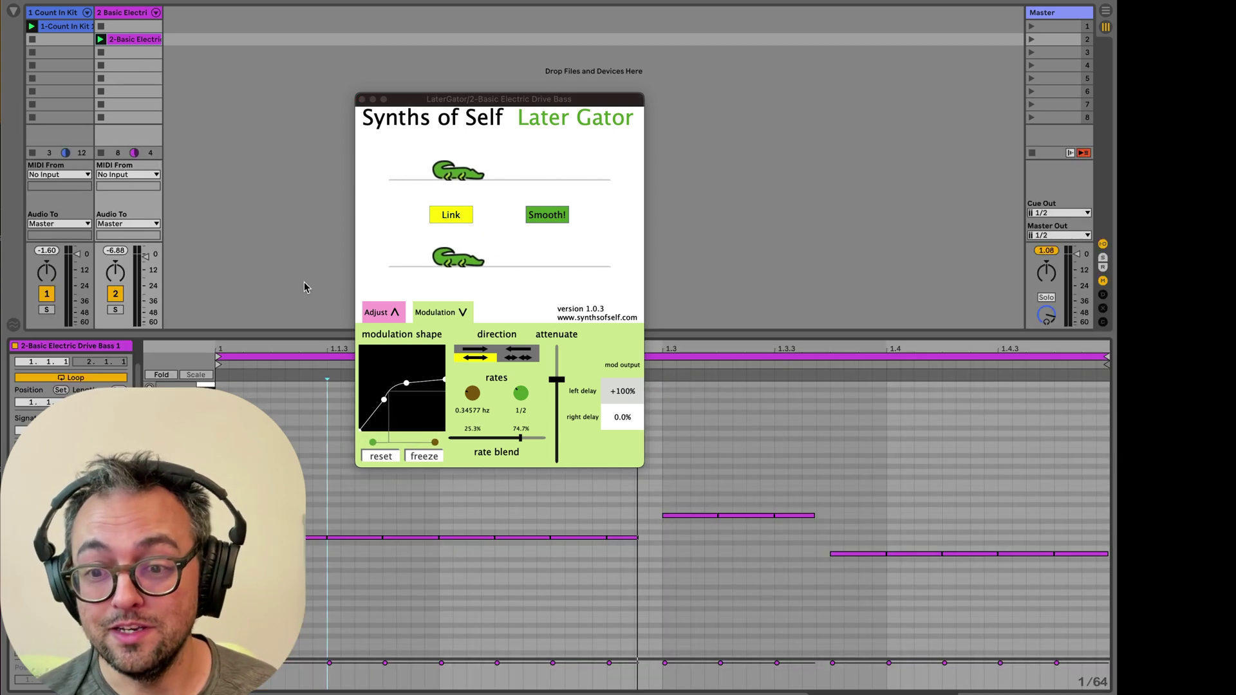
drag(305, 287, 456, 546)
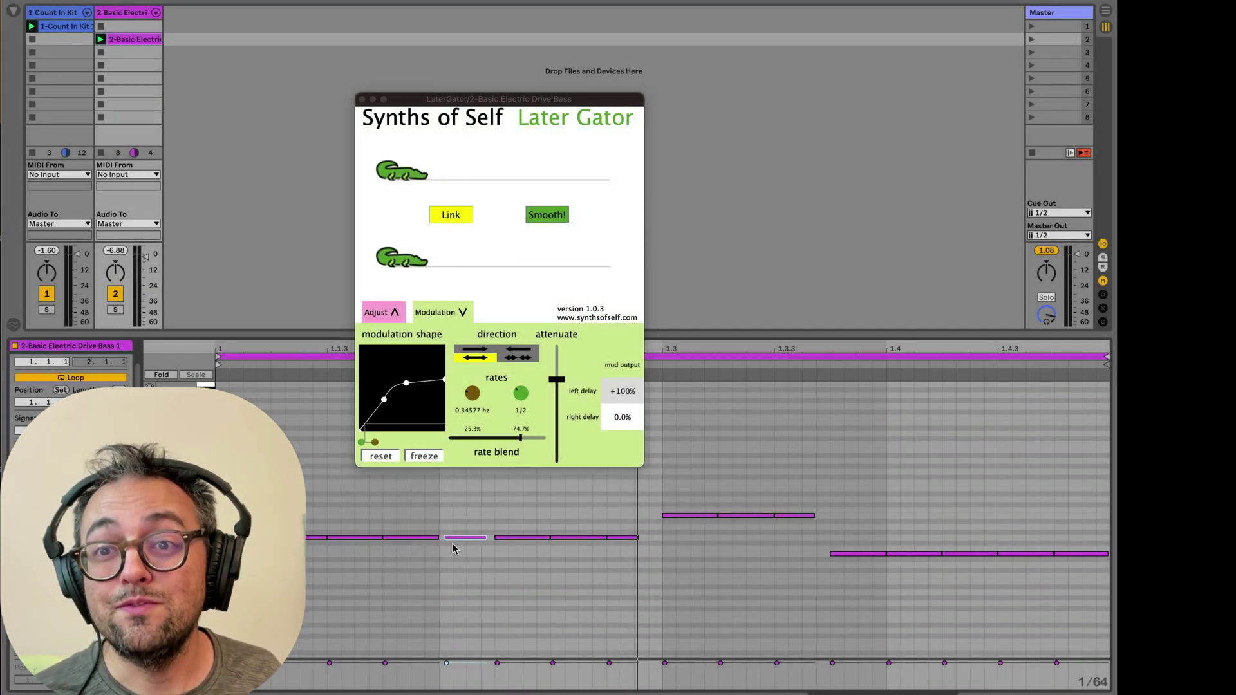